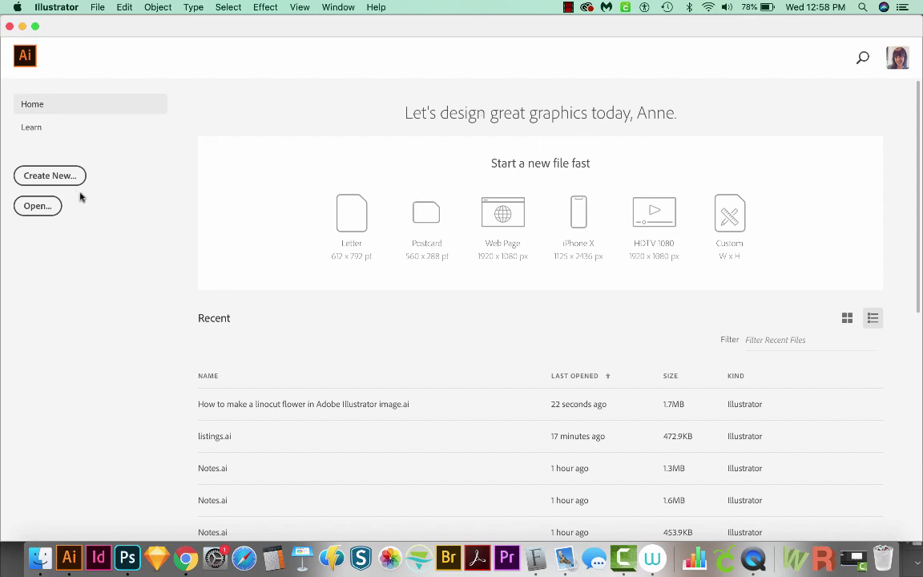
Create a new Web document 250 px wide and 80 px tall
{"action": "left_click", "coordinate": [56, 184]}
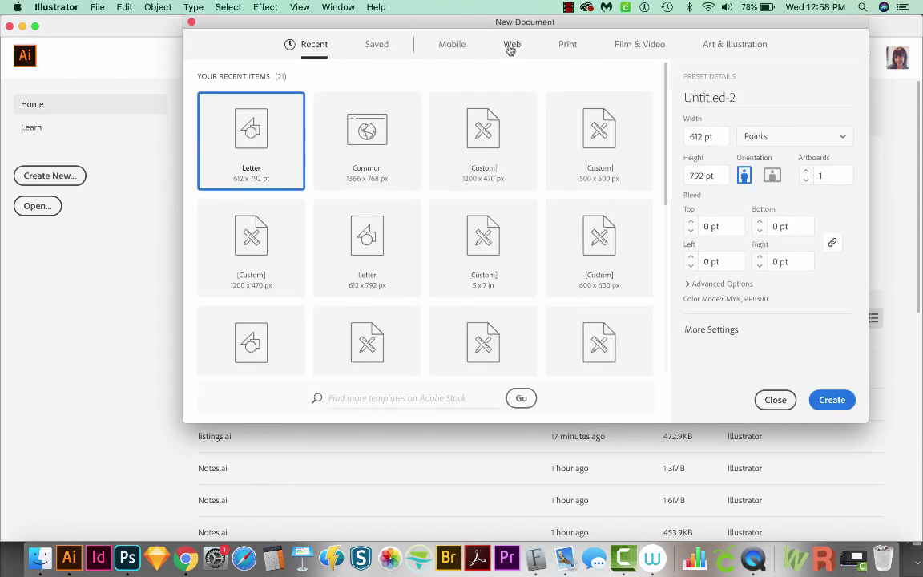
{"action": "left_click", "coordinate": [513, 50]}
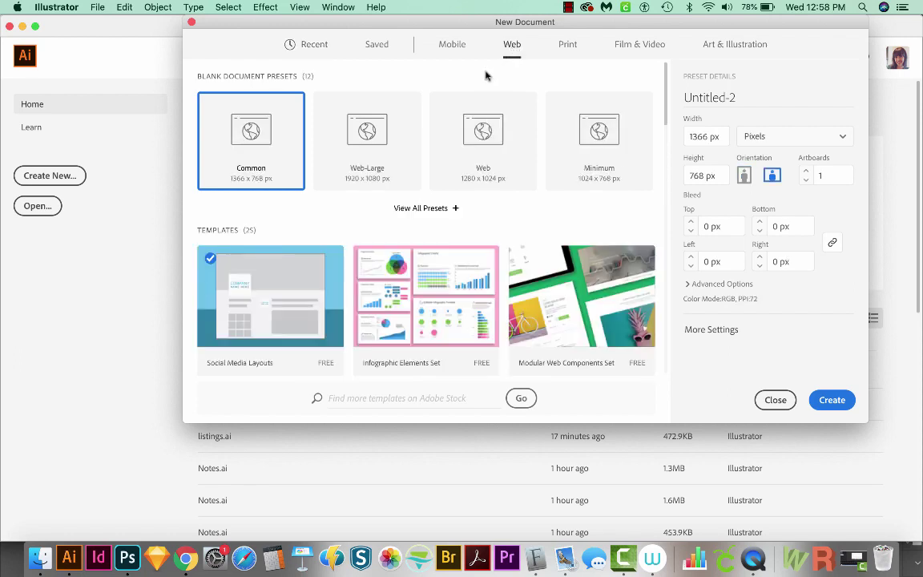
{"action": "left_click", "coordinate": [727, 135]}
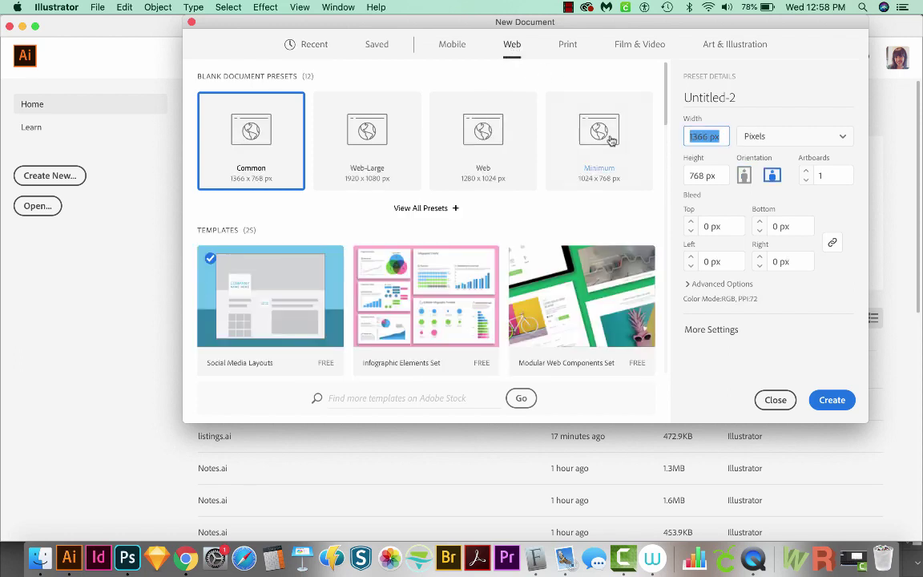
{"action": "type", "text": "250"}
{"action": "key", "text": "Tab"}
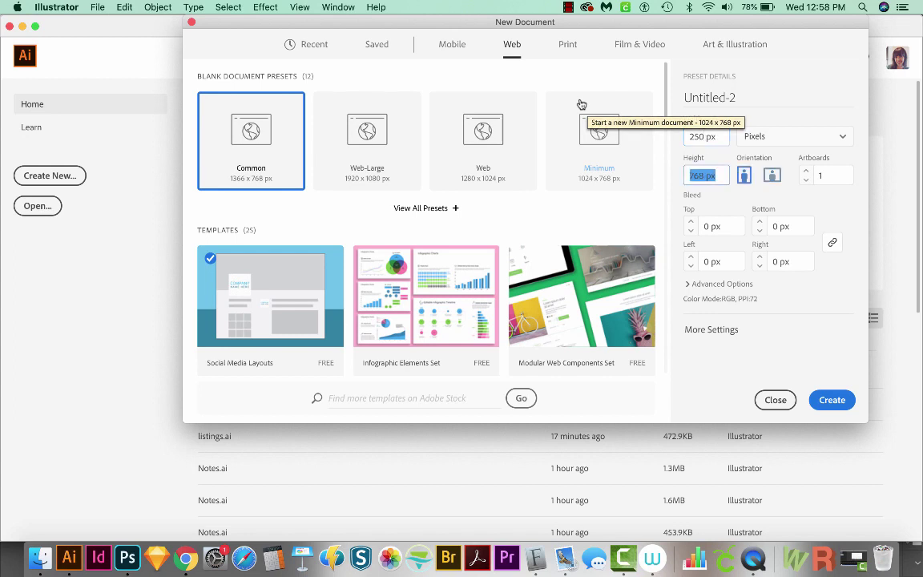
{"action": "type", "text": "80"}
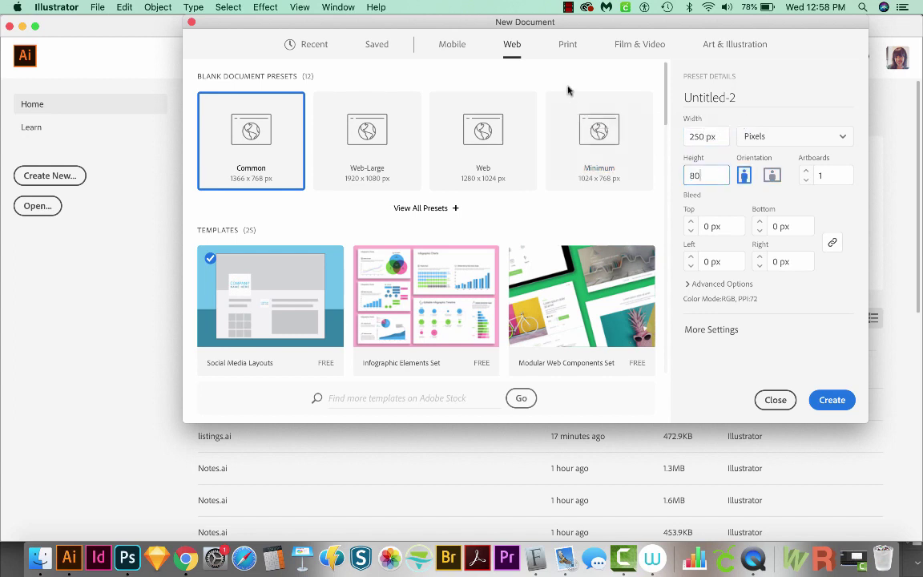
{"action": "left_click", "coordinate": [831, 401]}
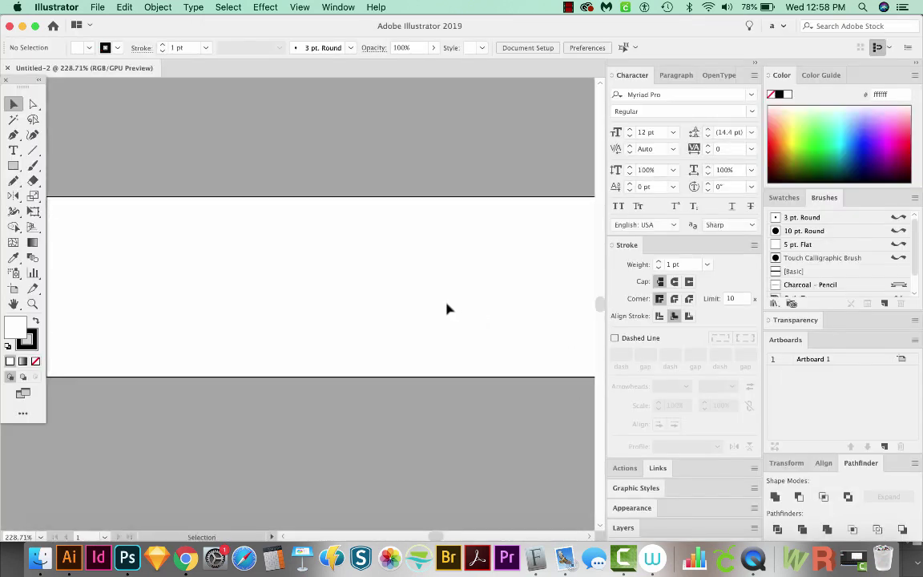
Zoom so the whole 250 x 80 artboard fits the window, with the Rectangle tool active
{"action": "key", "text": "super+minus"}
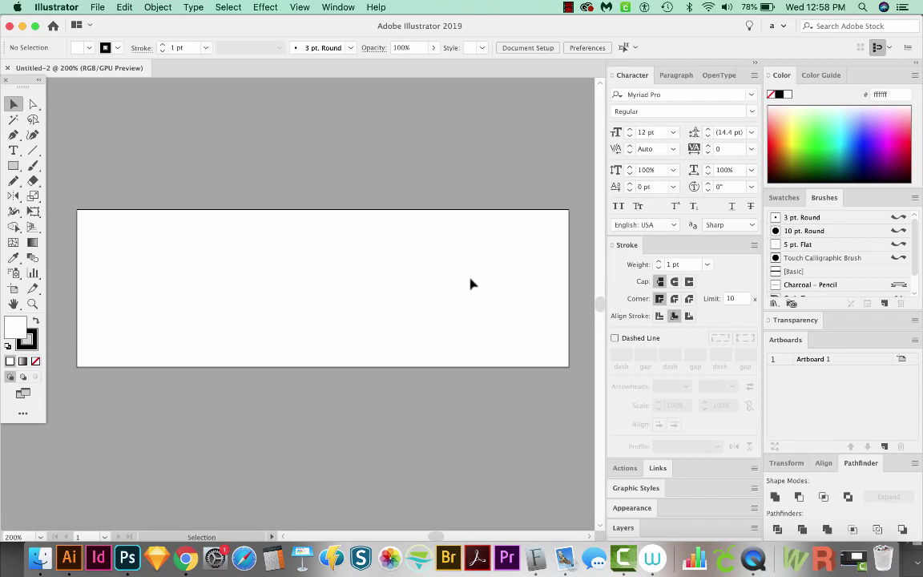
{"action": "key", "text": "m"}
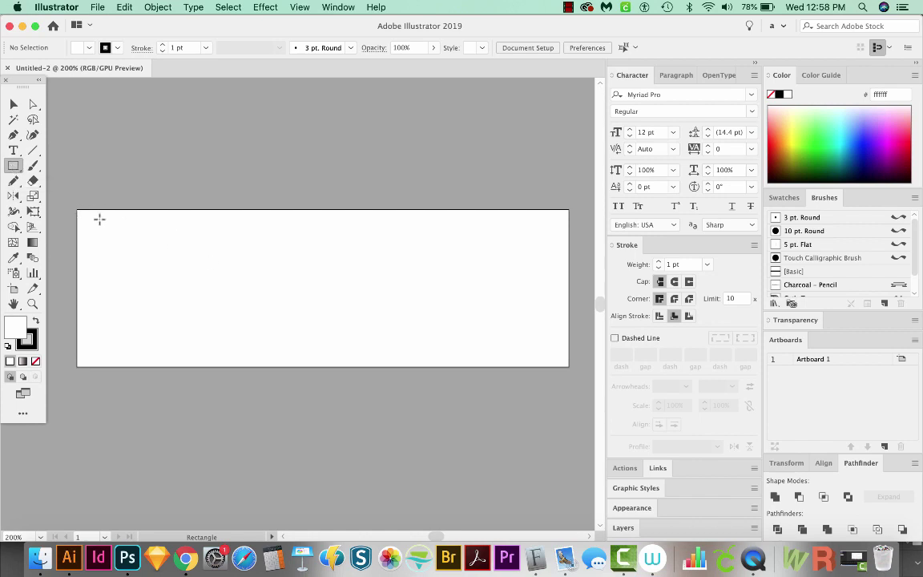
Draw a rectangle covering most of the artboard, filled green (#00af32) with no stroke
{"action": "left_click_drag", "start_coordinate": [100, 221], "coordinate": [551, 354]}
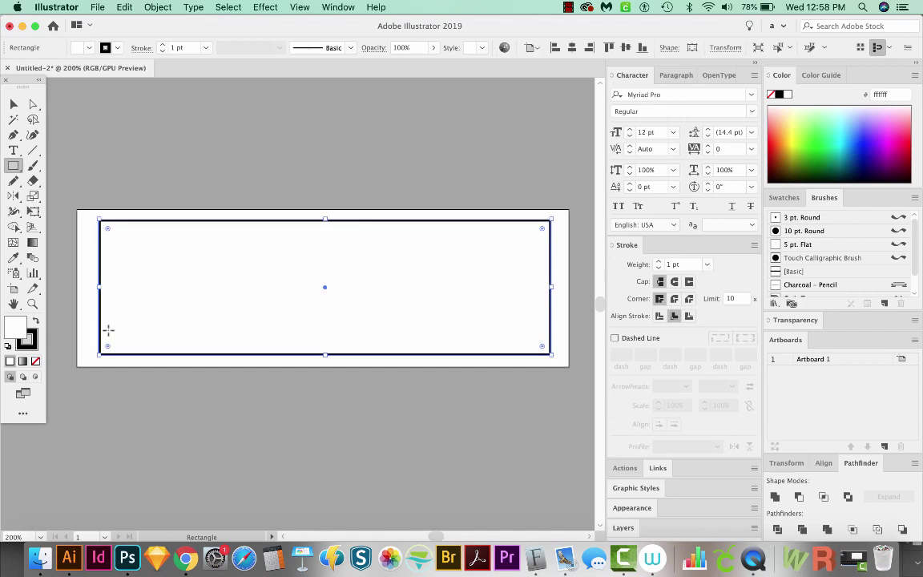
{"action": "left_click", "coordinate": [33, 347]}
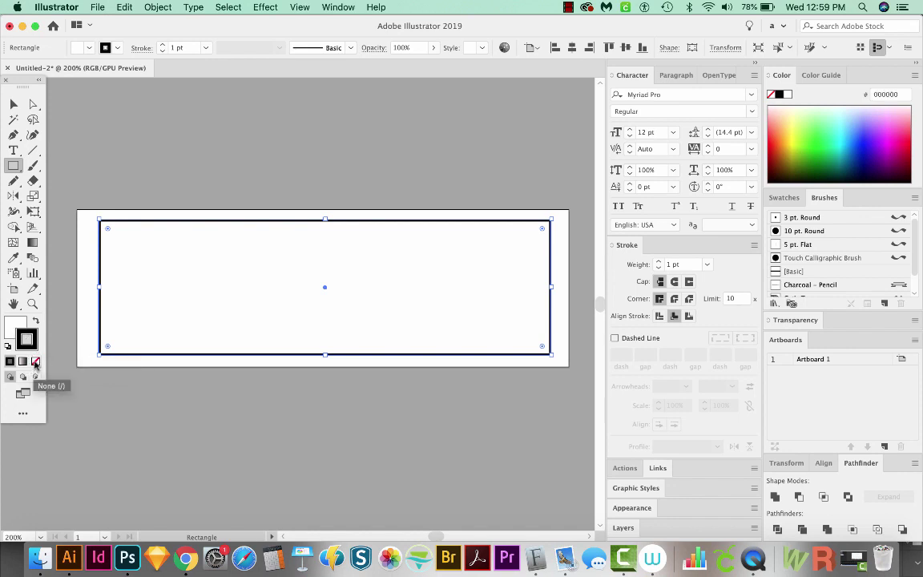
{"action": "left_click", "coordinate": [36, 363]}
{"action": "left_click", "coordinate": [15, 324]}
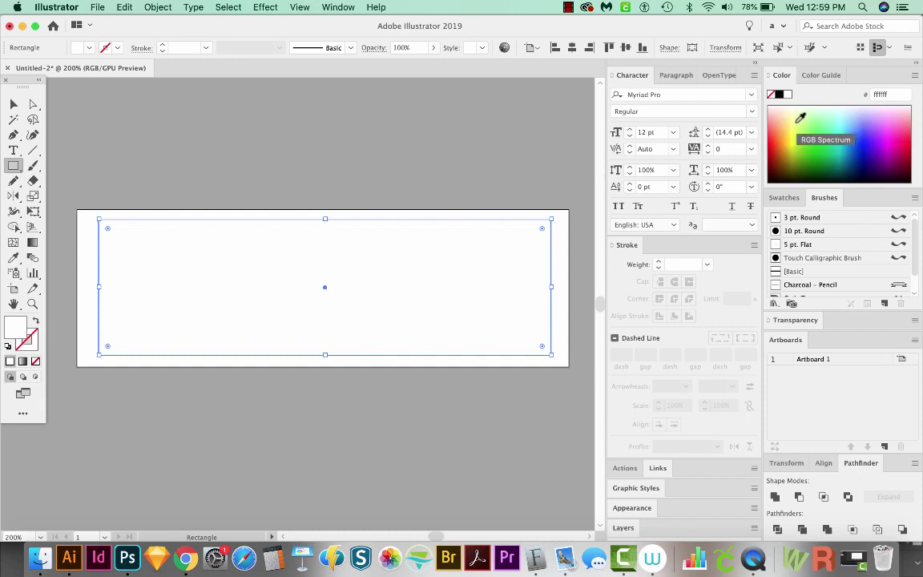
{"action": "left_click", "coordinate": [828, 148]}
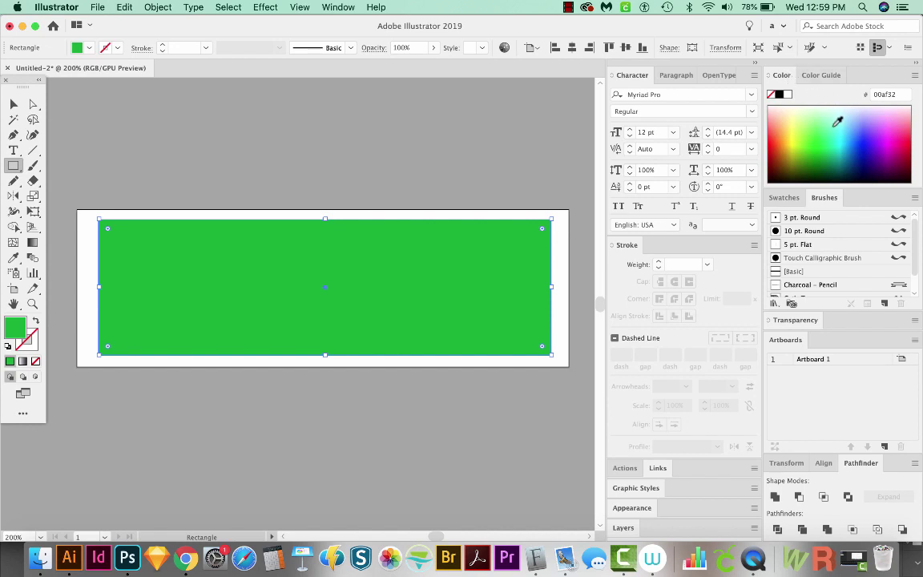
{"action": "left_click", "coordinate": [328, 8]}
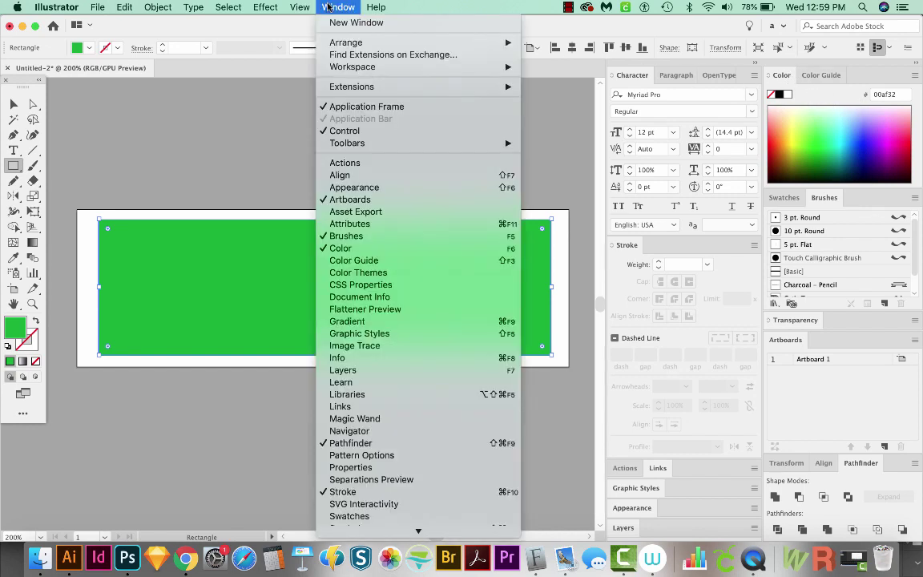
{"action": "left_click", "coordinate": [807, 383]}
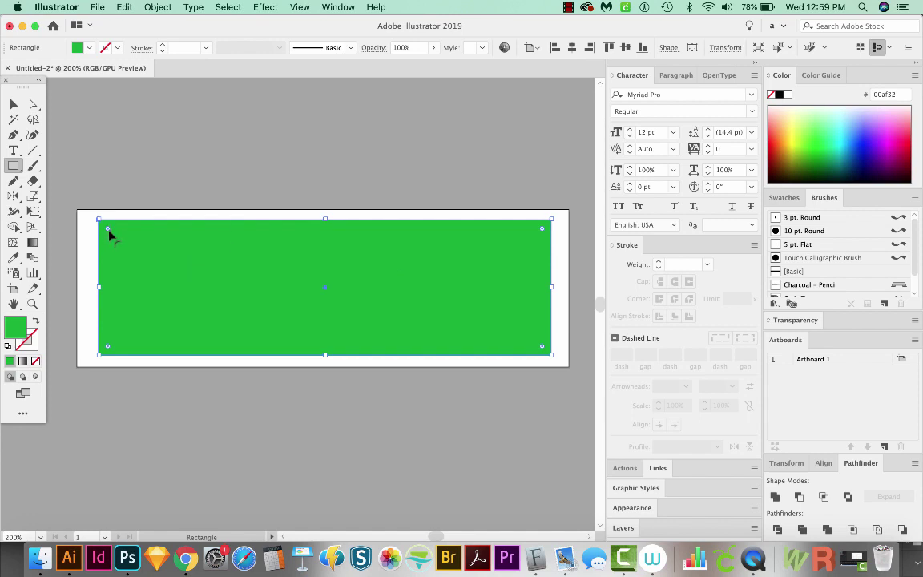
Drag the corner-radius widget inward to round all four corners into a pill shape
{"action": "left_click_drag", "start_coordinate": [108, 231], "coordinate": [110, 234]}
{"action": "left_click_drag", "start_coordinate": [122, 248], "coordinate": [121, 248]}
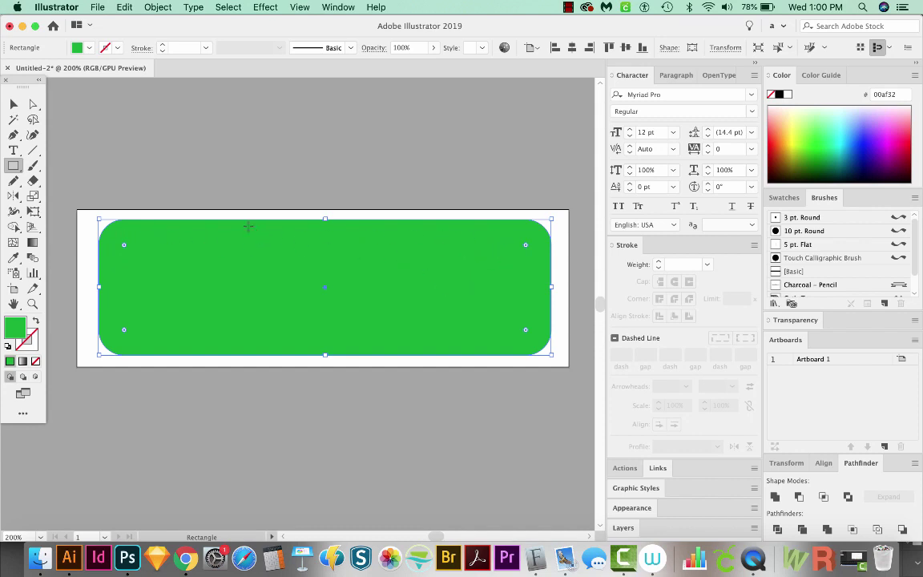
Recolour the rounded rectangle's fill to pale yellow (#f5ff7d) using the Selection tool
{"action": "left_click", "coordinate": [14, 105]}
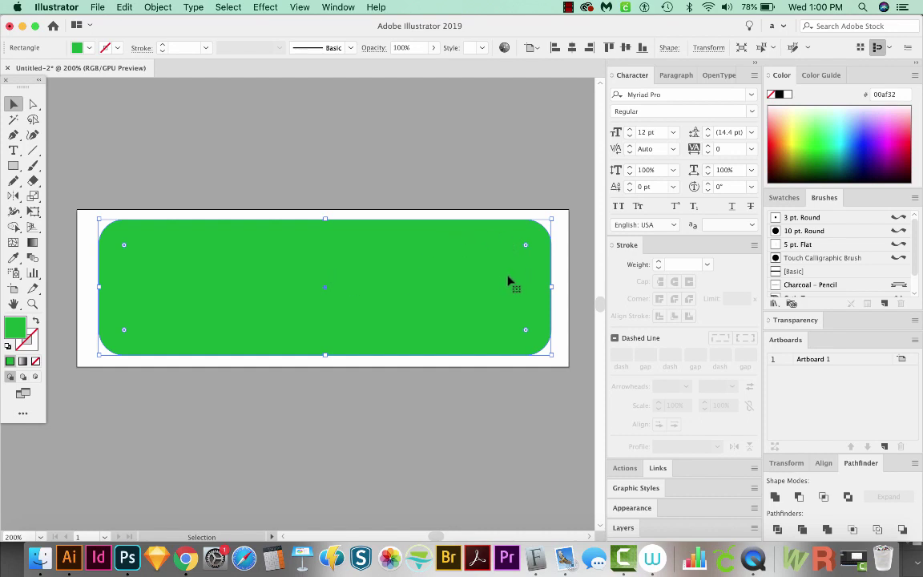
{"action": "left_click", "coordinate": [798, 121]}
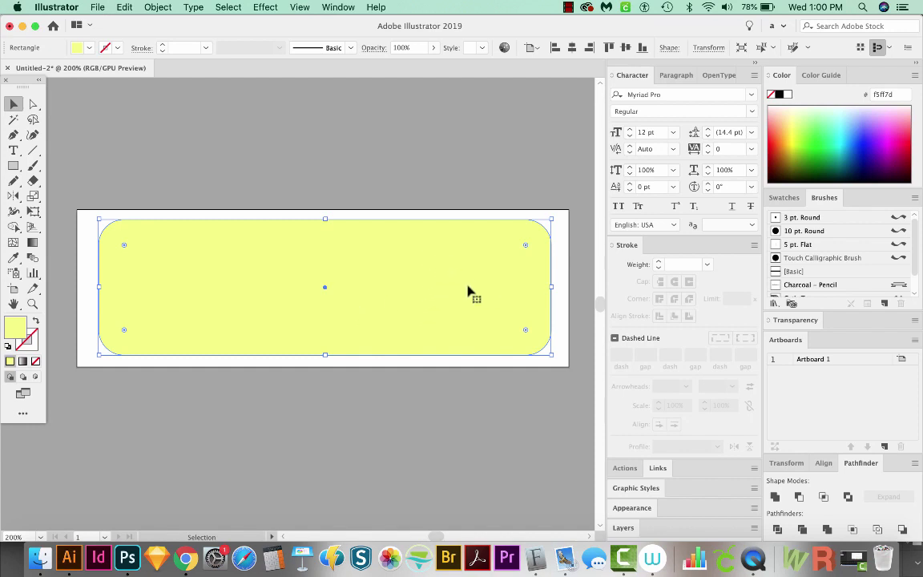
Apply an Offset Path effect of -4 px to the yellow rounded rectangle
{"action": "left_click", "coordinate": [259, 9]}
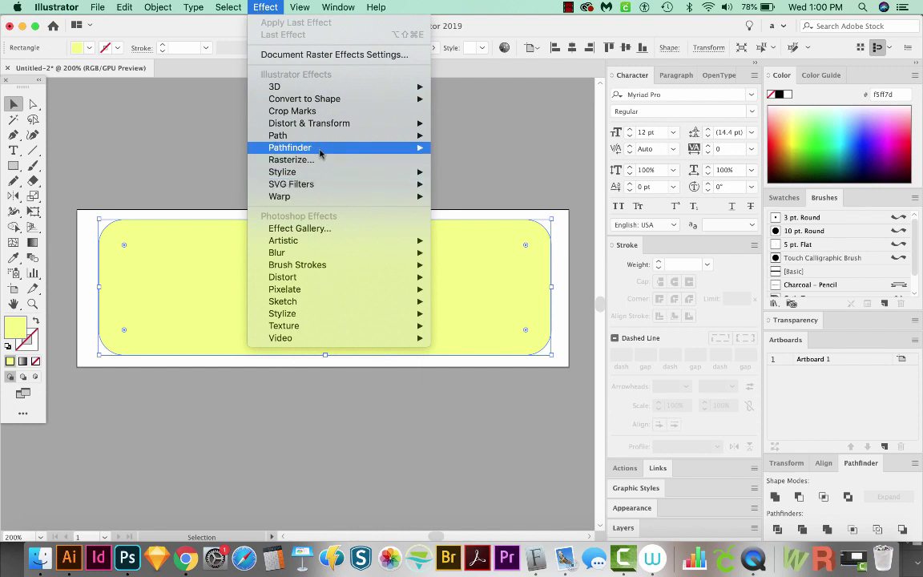
{"action": "mouse_move", "coordinate": [300, 133]}
{"action": "left_click", "coordinate": [464, 137]}
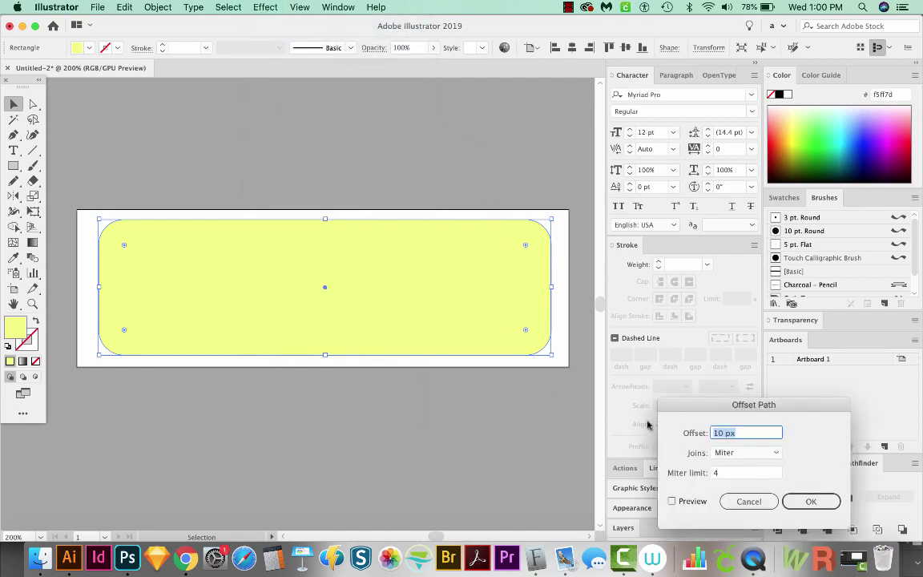
{"action": "type", "text": "-4"}
{"action": "left_click", "coordinate": [672, 501]}
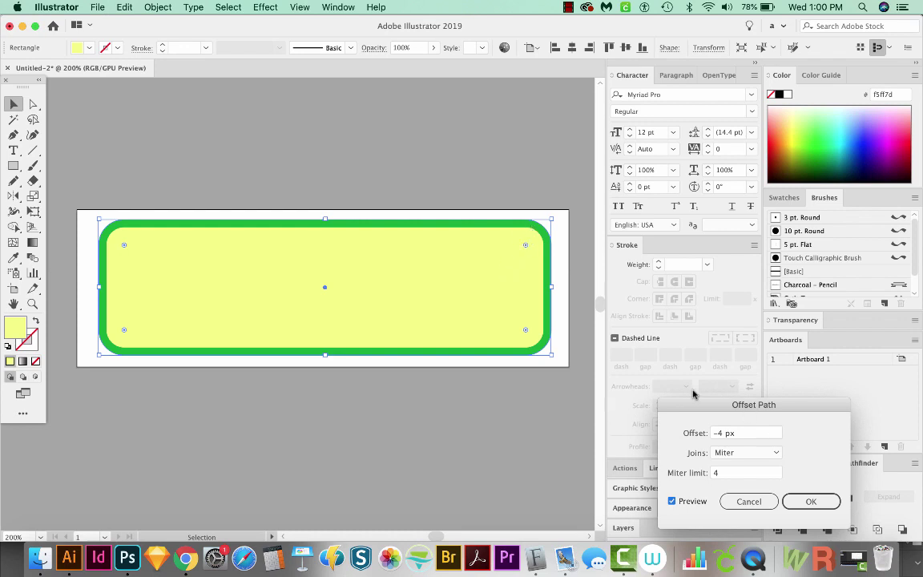
{"action": "left_click", "coordinate": [830, 508]}
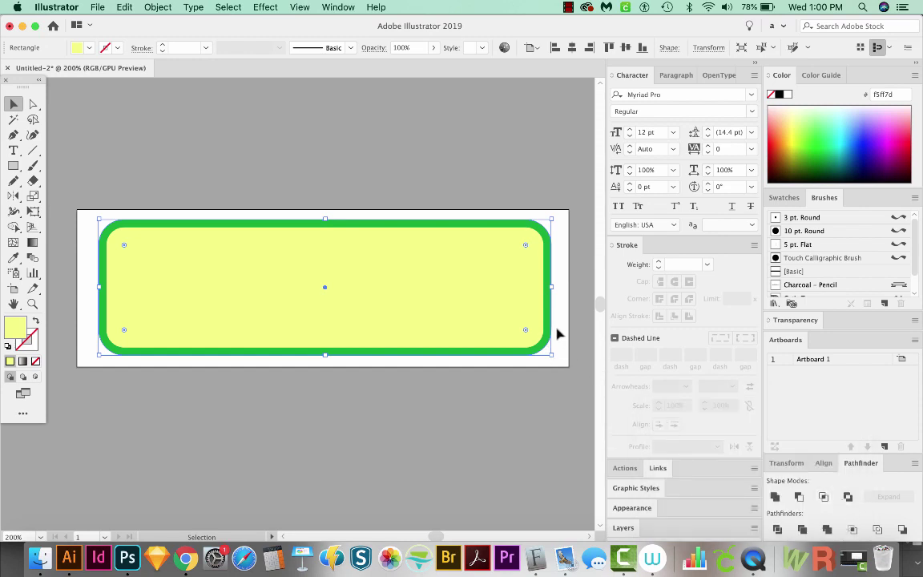
Inspect the rounded shape in Outline view and reselect it in Preview
{"action": "key", "text": "super+y"}
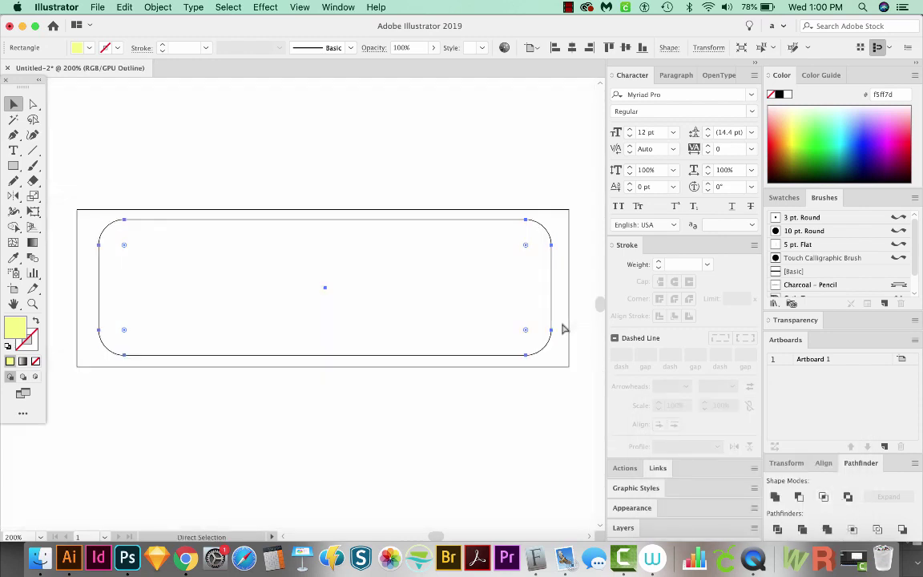
{"action": "key", "text": "v"}
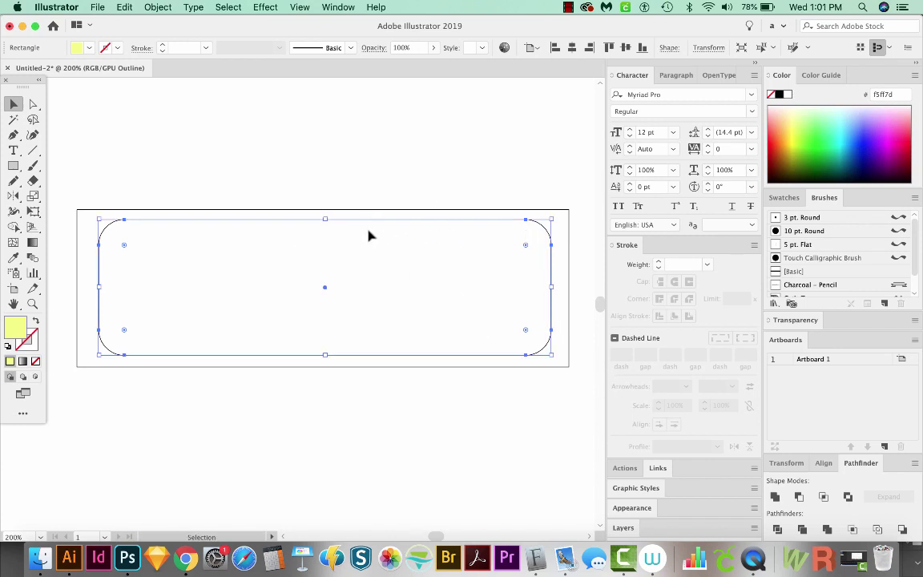
{"action": "key", "text": "a"}
{"action": "key", "text": "super+y"}
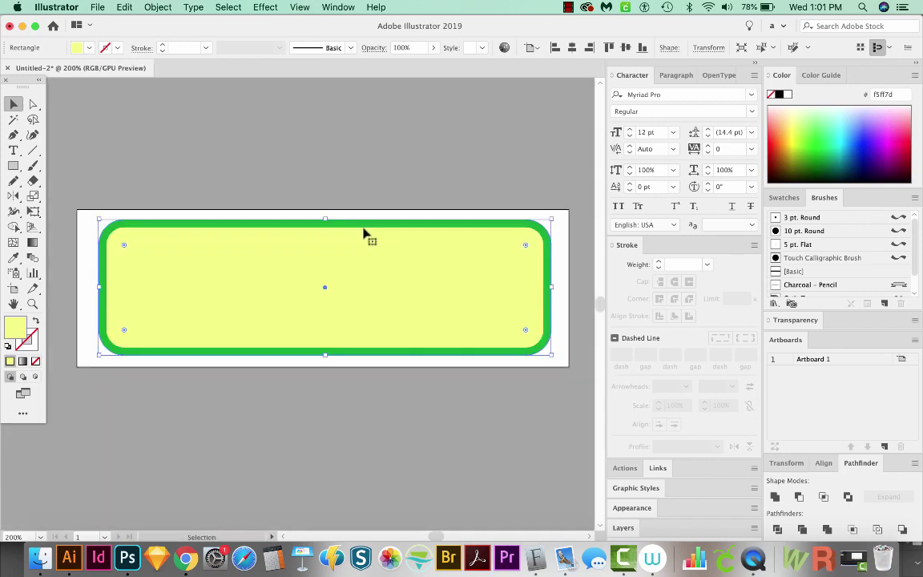
{"action": "key", "text": "super+y"}
{"action": "key", "text": "super+y"}
{"action": "key", "text": "v"}
Expand the shape's appearance into plain paths and check them in Outline view
{"action": "left_click", "coordinate": [156, 7]}
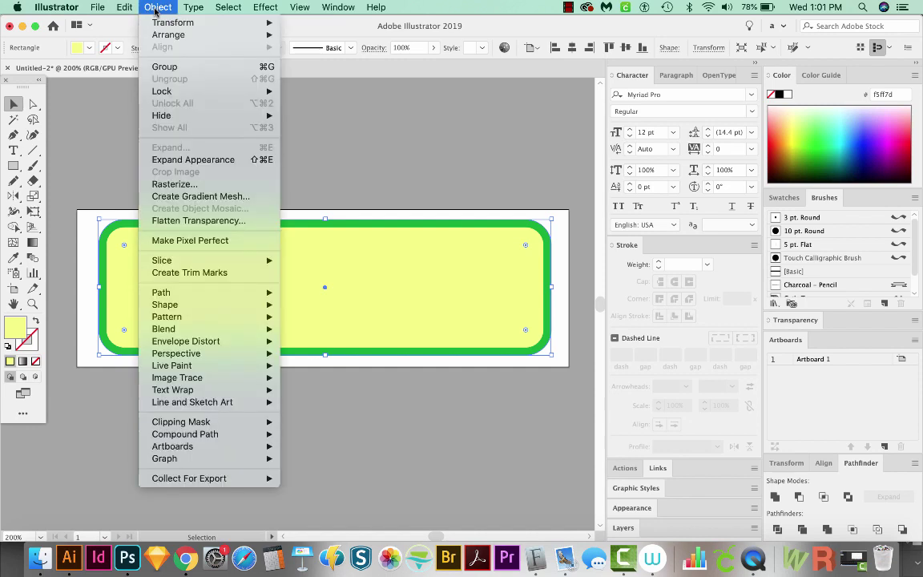
{"action": "left_click", "coordinate": [218, 162]}
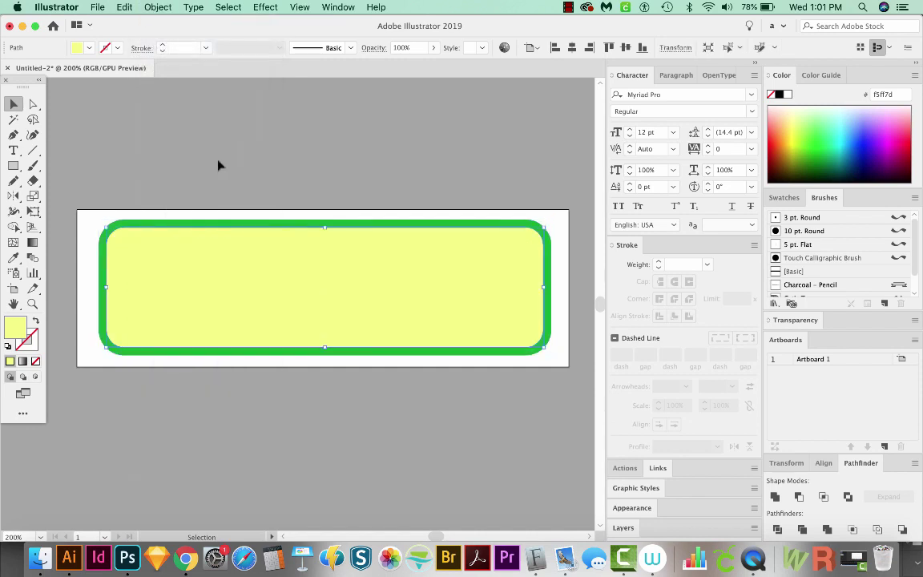
{"action": "key", "text": "super+y"}
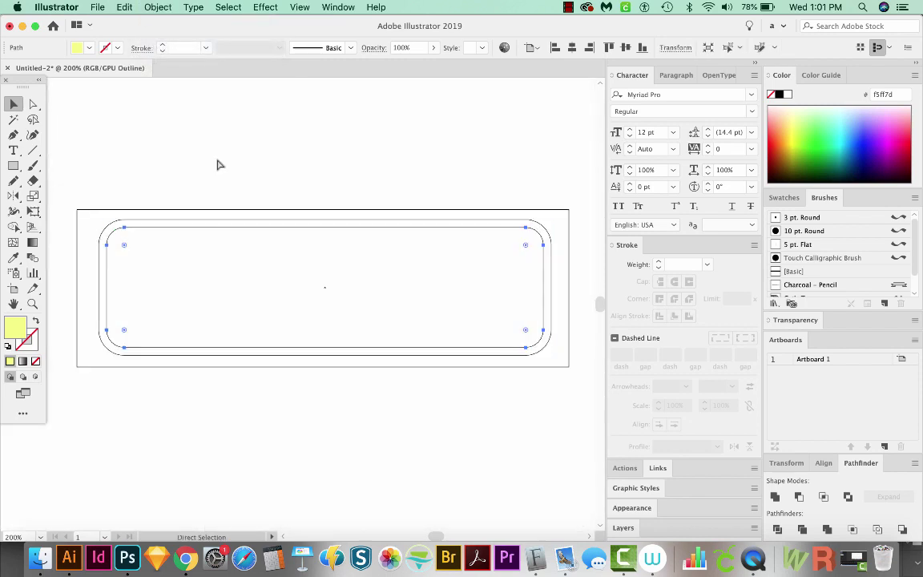
{"action": "key", "text": "v"}
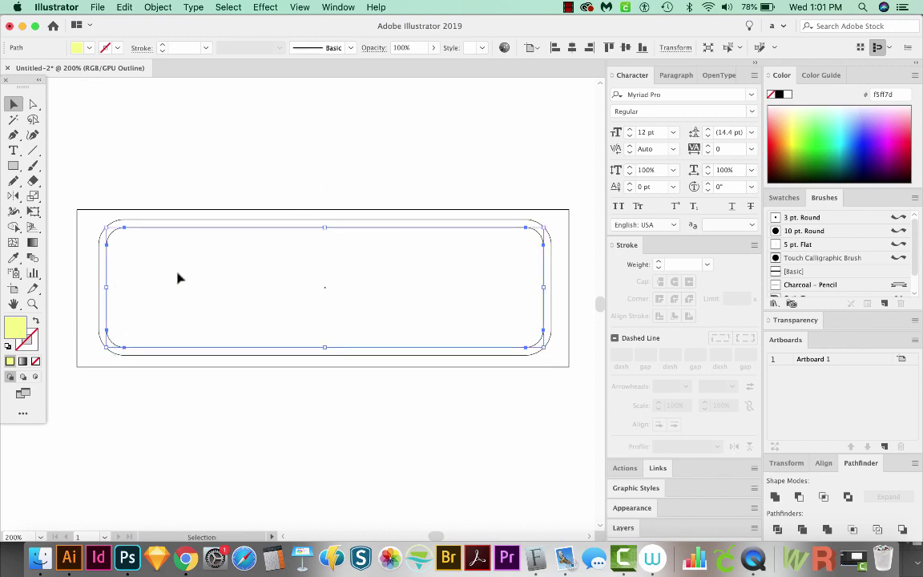
{"action": "key", "text": "super+y"}
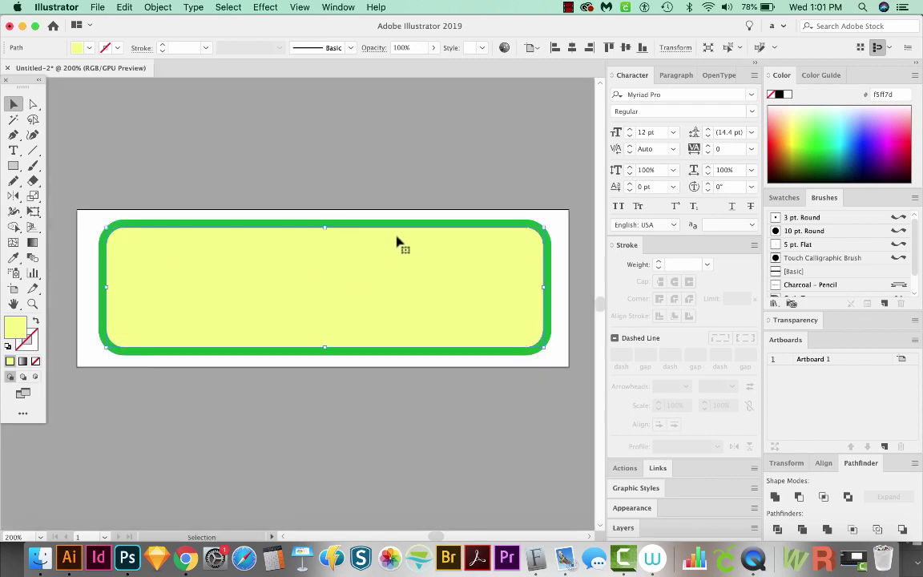
Duplicate the inner shape slightly downward and fill the copy with cyan (#7df6ff)
{"action": "mouse_move", "coordinate": [396, 240]}
{"action": "left_mouse_down"}
{"action": "mouse_move", "coordinate": [389, 258]}
{"action": "mouse_move", "coordinate": [395, 249]}
{"action": "left_mouse_up"}
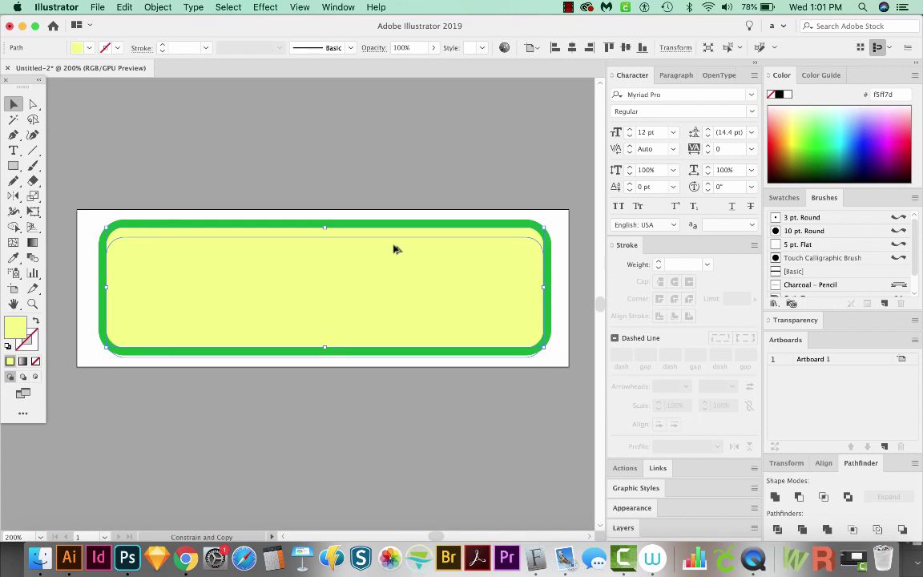
{"action": "left_click_drag", "start_coordinate": [394, 250], "coordinate": [395, 249]}
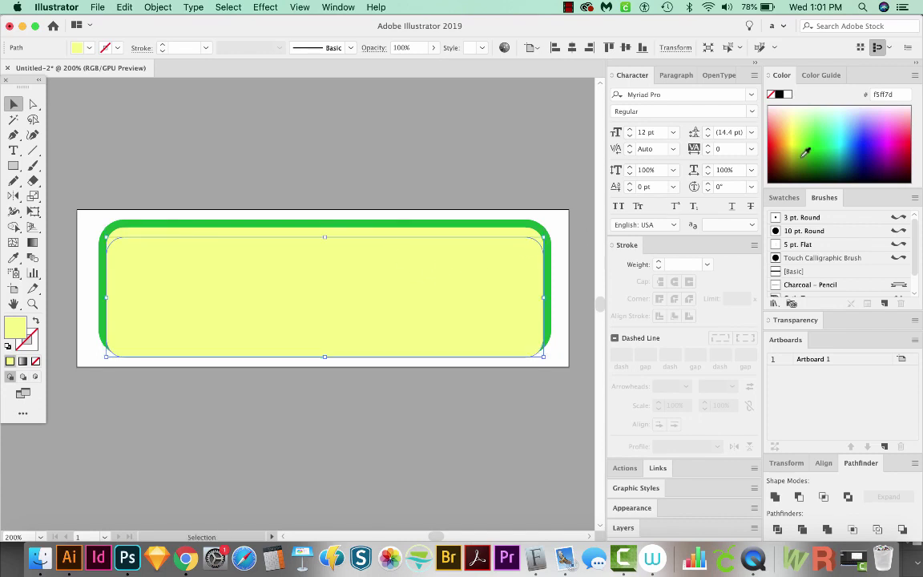
{"action": "left_click", "coordinate": [845, 118]}
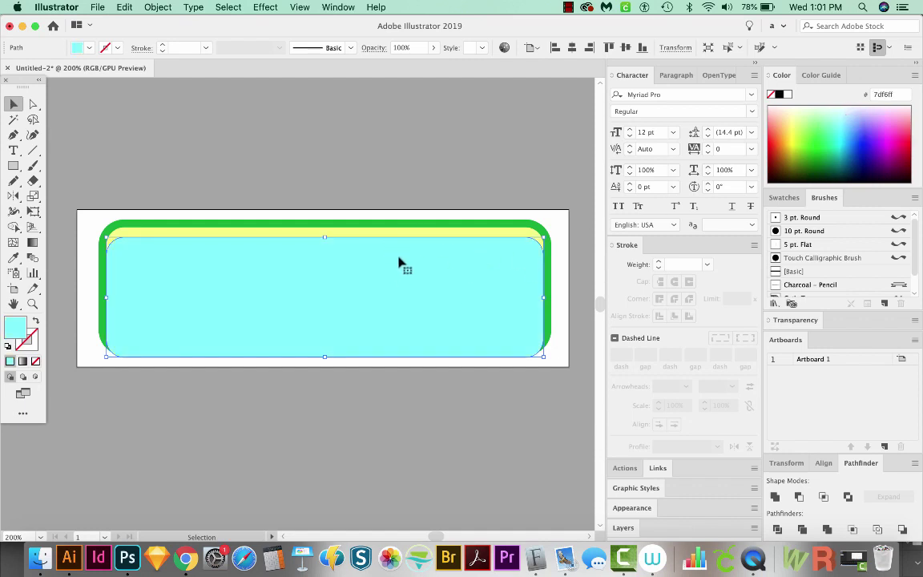
{"action": "left_click", "coordinate": [324, 217]}
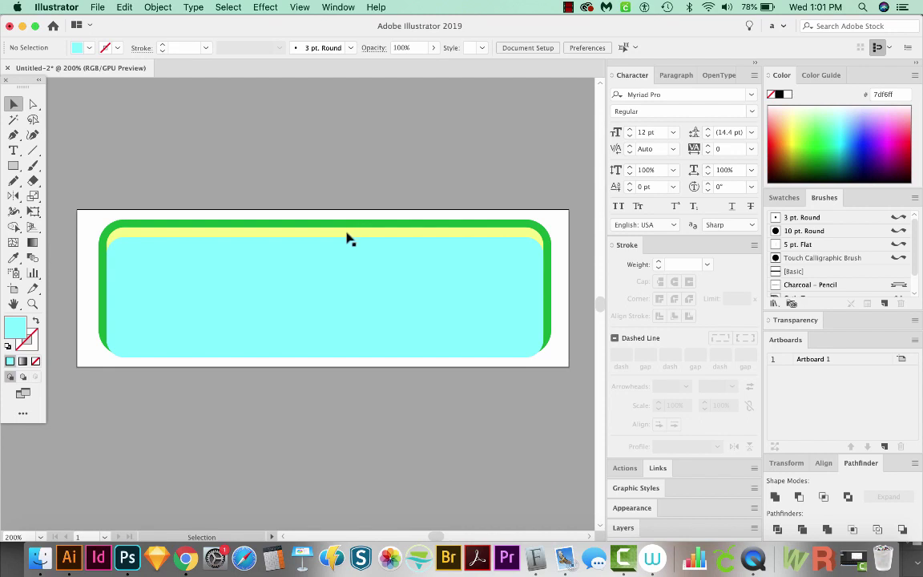
Select the yellow and cyan shapes and delete the cyan regions with Shape Builder
{"action": "left_click", "coordinate": [350, 236]}
{"action": "left_click", "coordinate": [171, 274], "text": "shift"}
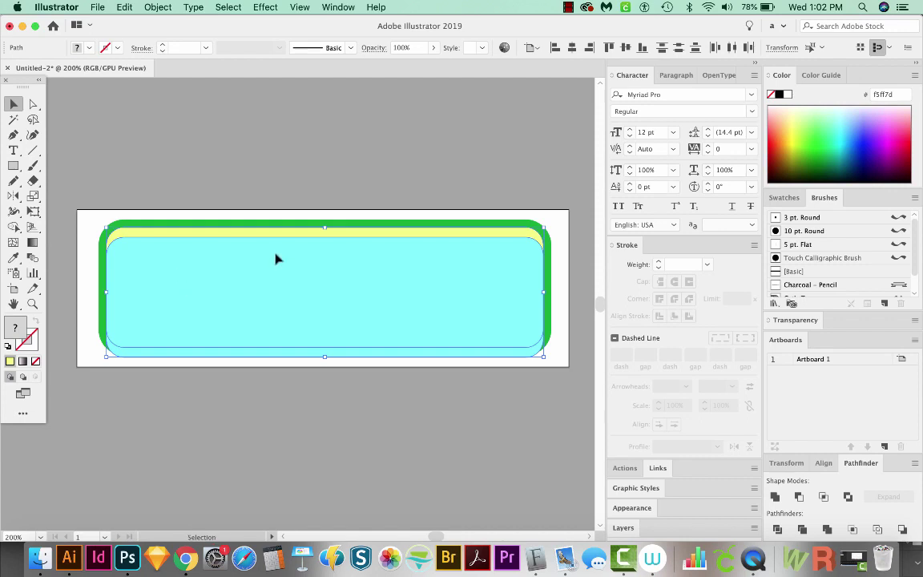
{"action": "key", "text": "super+shift+b"}
{"action": "key", "text": "shift+m"}
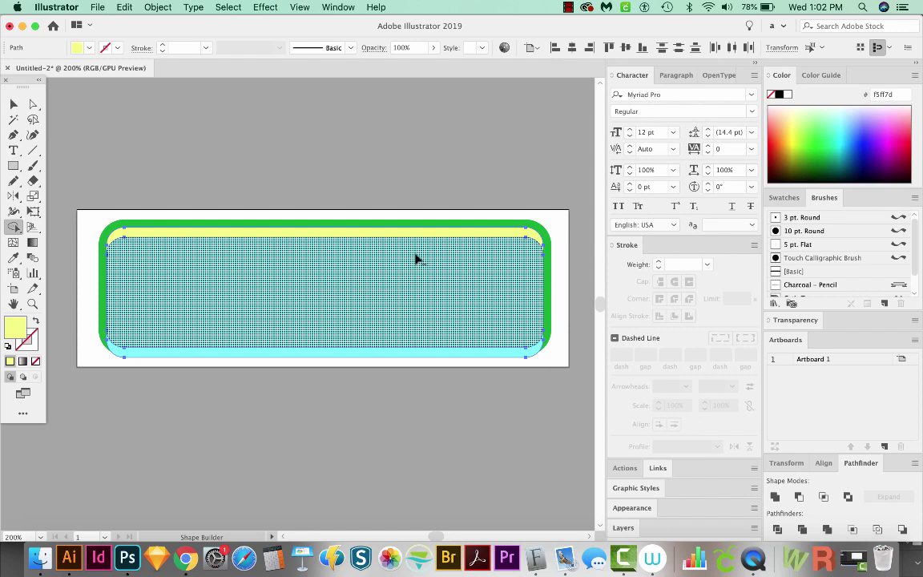
{"action": "mouse_move", "coordinate": [416, 259]}
{"action": "left_mouse_down"}
{"action": "mouse_move", "coordinate": [402, 316]}
{"action": "mouse_move", "coordinate": [406, 361]}
{"action": "left_mouse_up"}
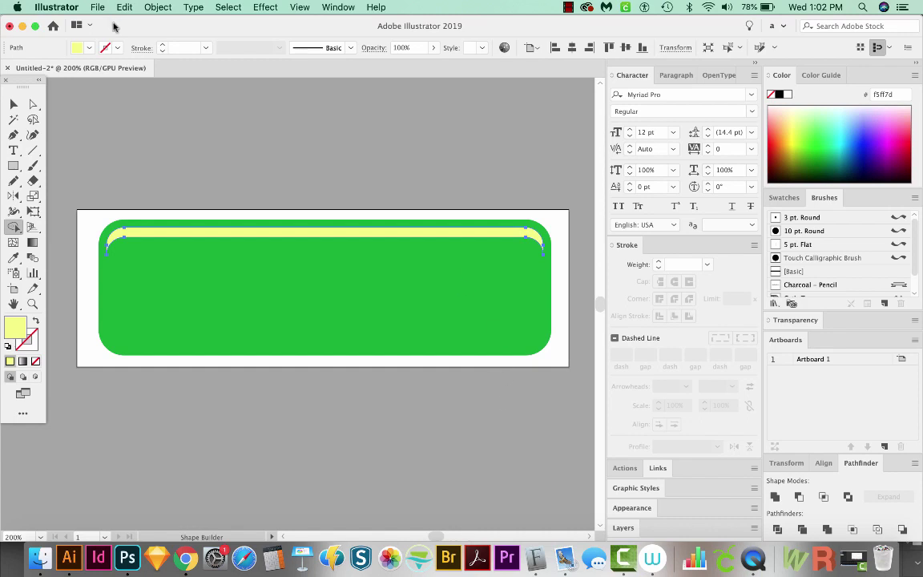
Fill the thin top highlight band with white
{"action": "left_click", "coordinate": [13, 105]}
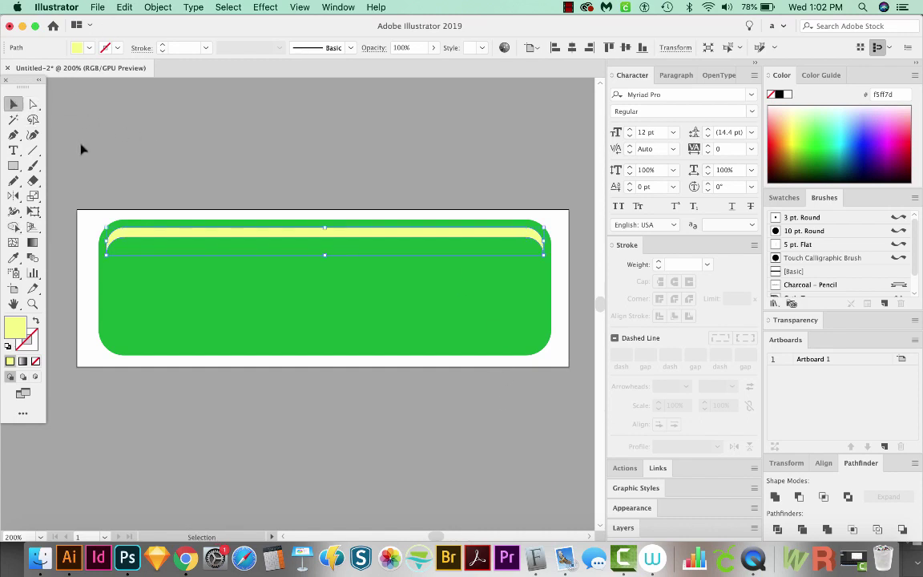
{"action": "left_click", "coordinate": [790, 96]}
{"action": "left_click", "coordinate": [385, 158]}
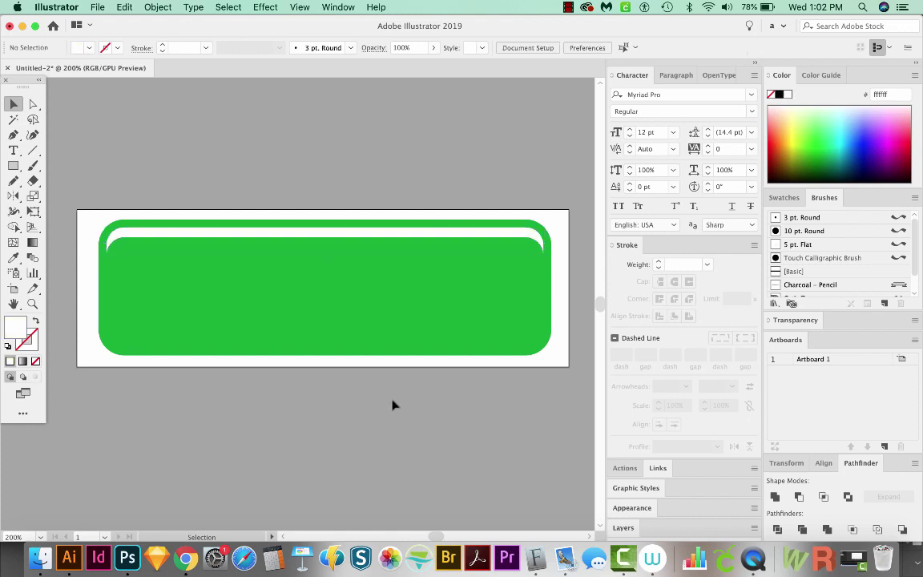
{"action": "left_click", "coordinate": [397, 231]}
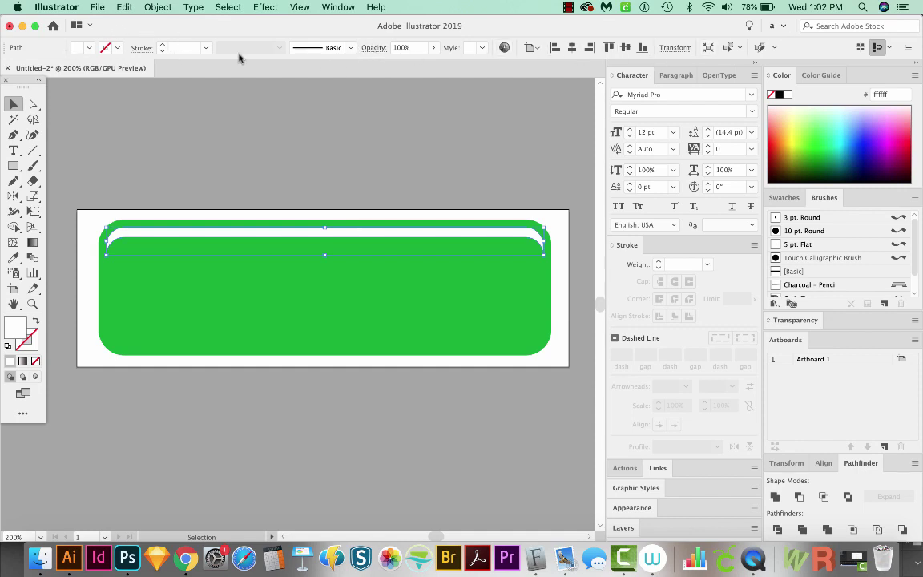
{"action": "left_click", "coordinate": [337, 7]}
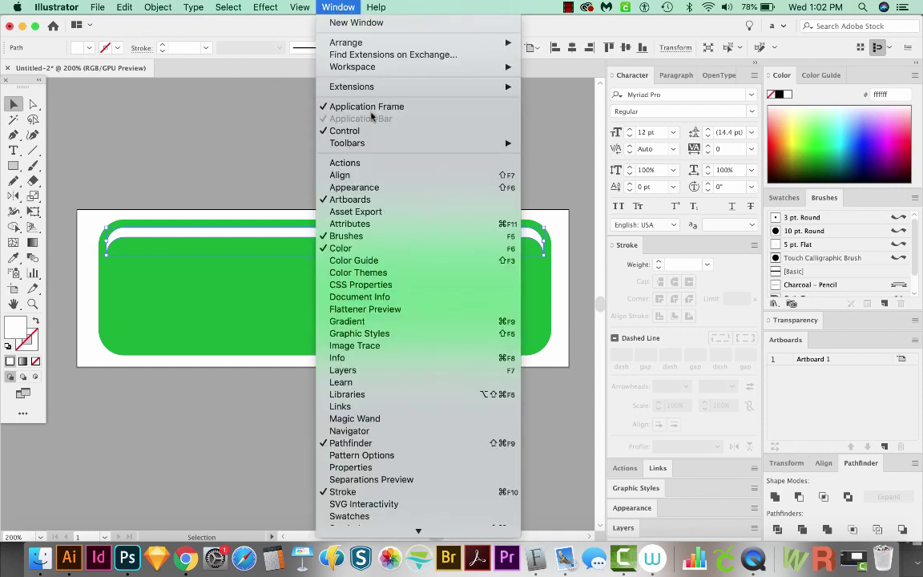
{"action": "left_click", "coordinate": [345, 131]}
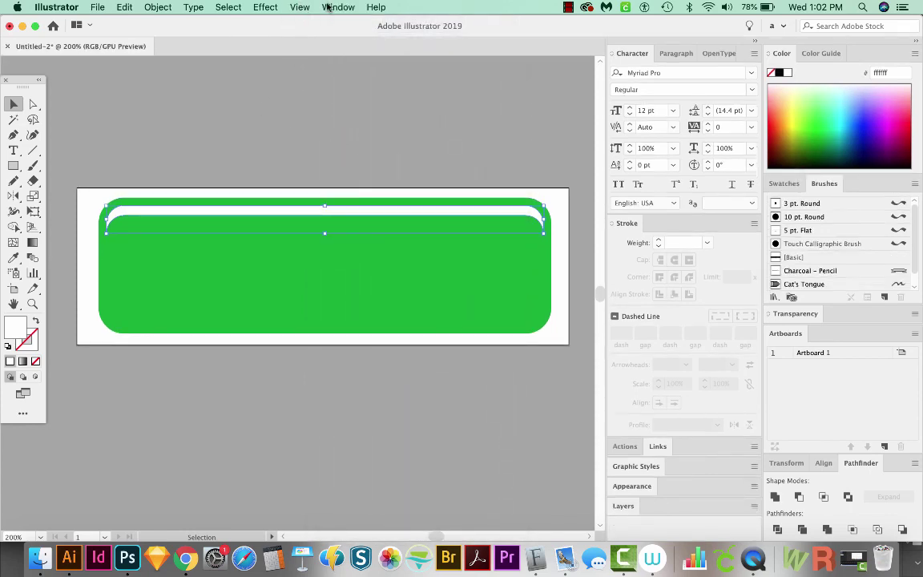
{"action": "left_click", "coordinate": [333, 7]}
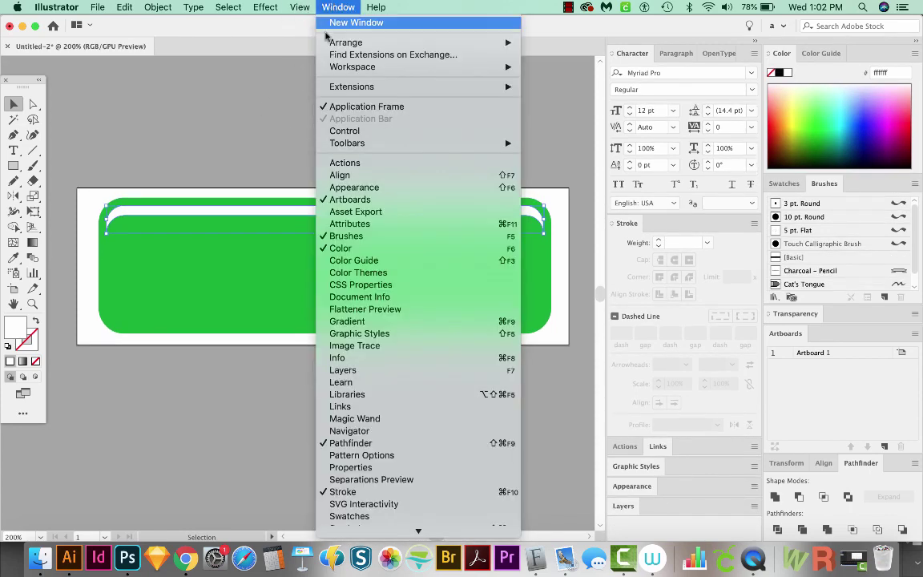
{"action": "left_click", "coordinate": [345, 132]}
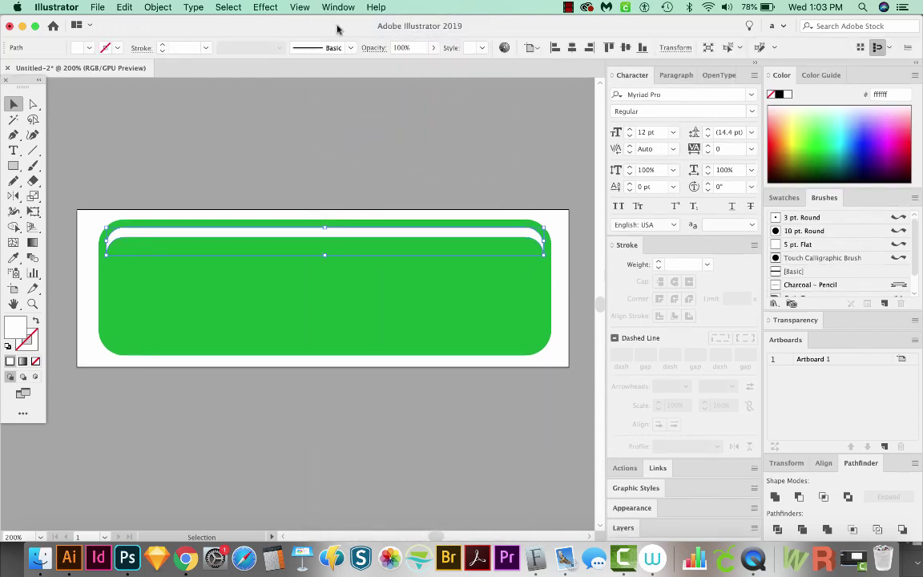
Set the white highlight band's opacity to 50% and deselect it
{"action": "left_click", "coordinate": [388, 46]}
{"action": "type", "text": "40"}
{"action": "key", "text": "Return"}
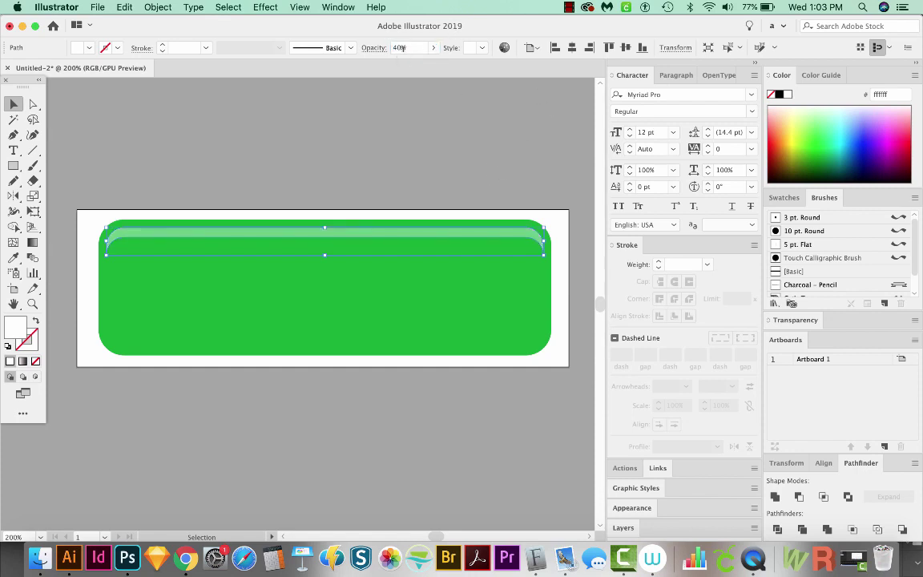
{"action": "left_click", "coordinate": [397, 47]}
{"action": "type", "text": "50"}
{"action": "key", "text": "Return"}
{"action": "left_click", "coordinate": [338, 194]}
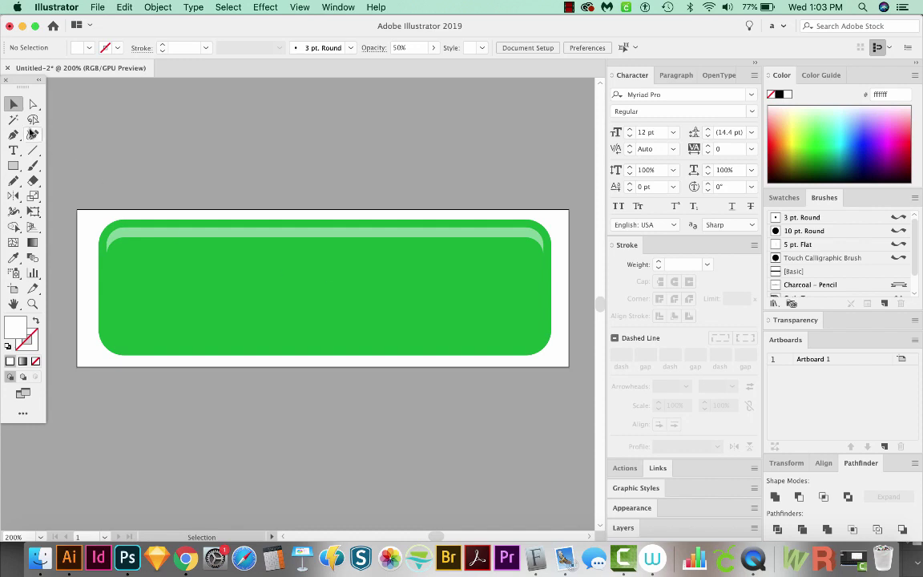
Apply a gradient fill to the green button body from the Gradient panel
{"action": "left_click", "coordinate": [193, 300]}
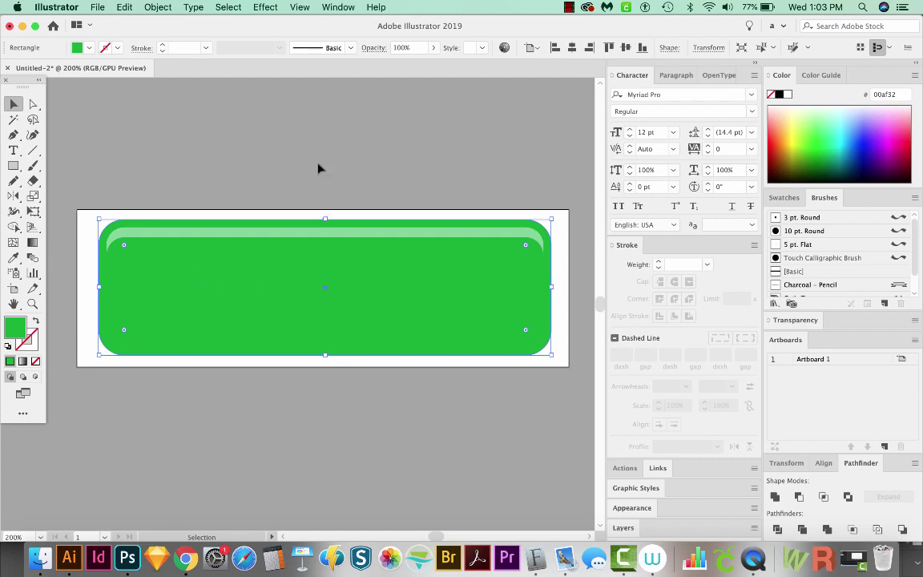
{"action": "left_click", "coordinate": [337, 7]}
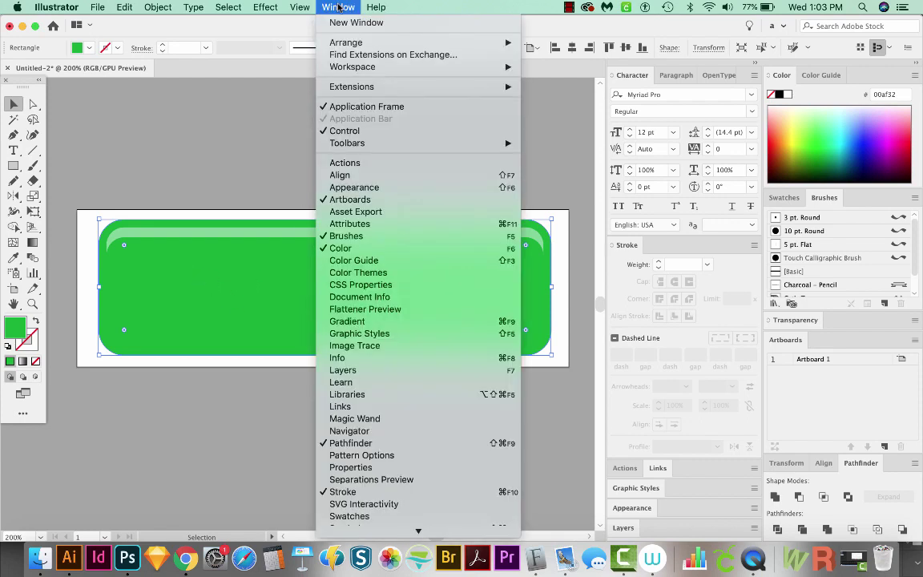
{"action": "left_click", "coordinate": [373, 321]}
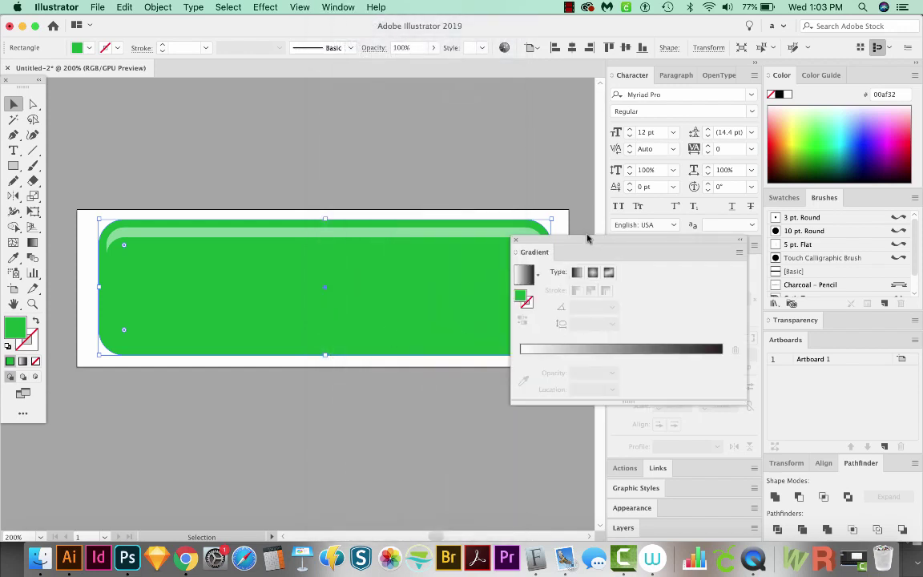
{"action": "left_click_drag", "start_coordinate": [531, 218], "coordinate": [577, 340]}
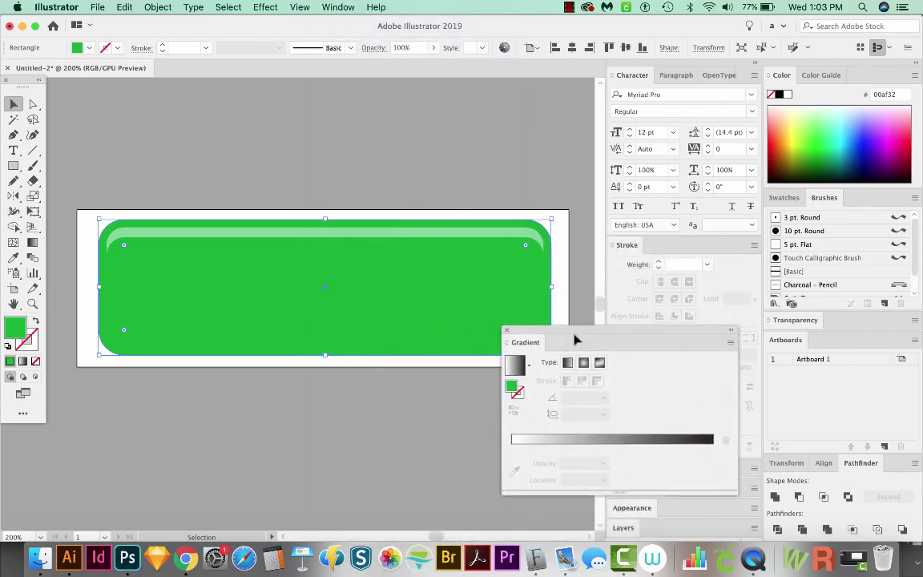
{"action": "left_click", "coordinate": [615, 439]}
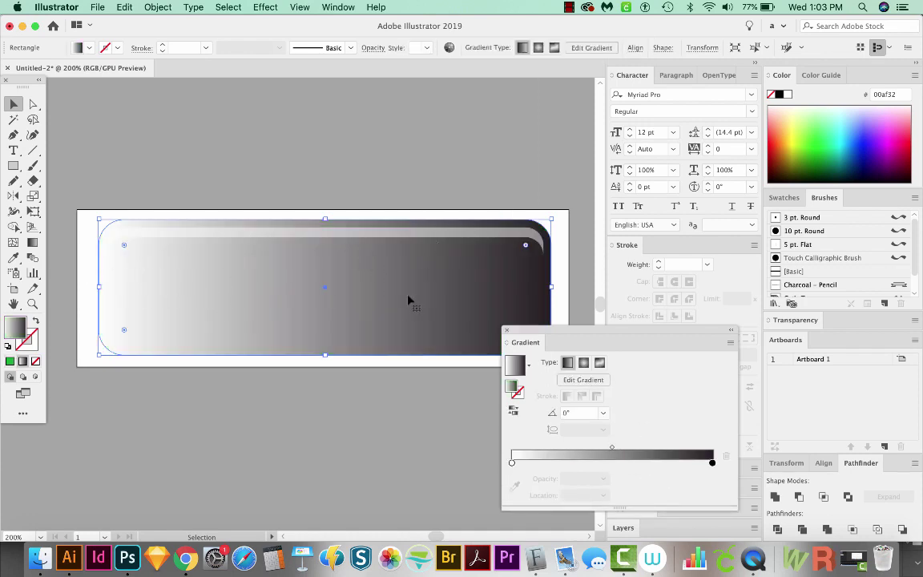
Set the gradient's right stop to bright green 26ef7c
{"action": "double_click", "coordinate": [712, 463]}
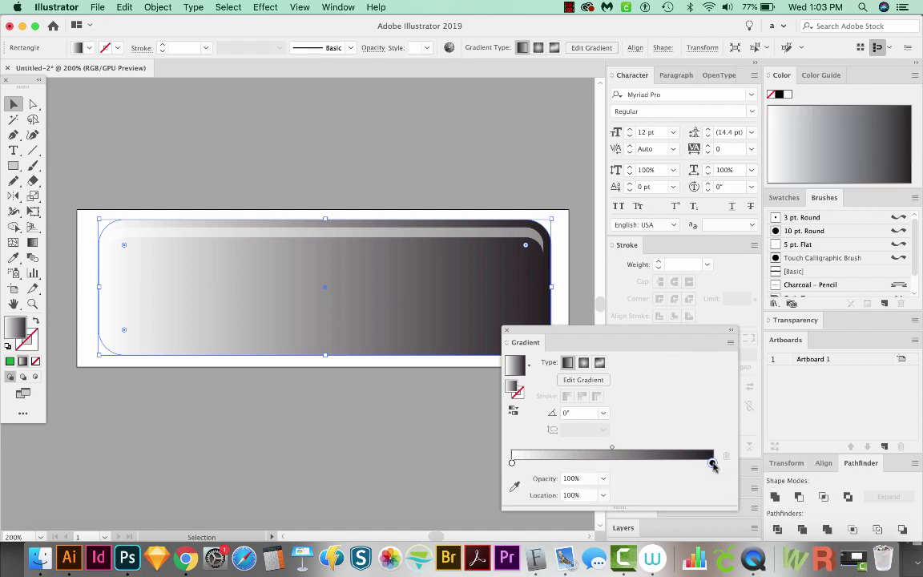
{"action": "key", "text": "Escape"}
{"action": "double_click", "coordinate": [16, 331]}
{"action": "mouse_move", "coordinate": [662, 171]}
{"action": "left_mouse_down"}
{"action": "mouse_move", "coordinate": [653, 171]}
{"action": "mouse_move", "coordinate": [666, 169]}
{"action": "left_mouse_up"}
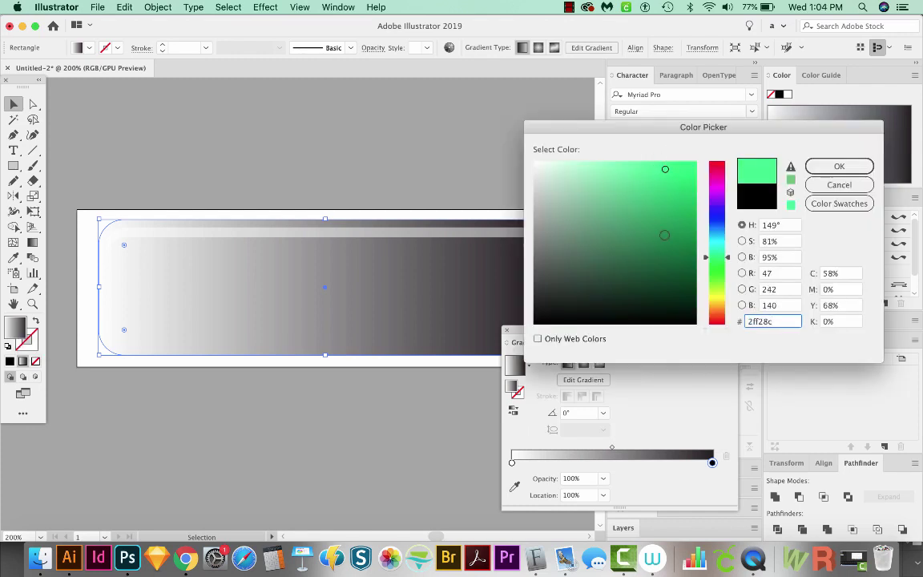
{"action": "mouse_move", "coordinate": [728, 259]}
{"action": "left_mouse_down"}
{"action": "mouse_move", "coordinate": [728, 245]}
{"action": "mouse_move", "coordinate": [728, 258]}
{"action": "left_mouse_up"}
{"action": "left_click", "coordinate": [670, 171]}
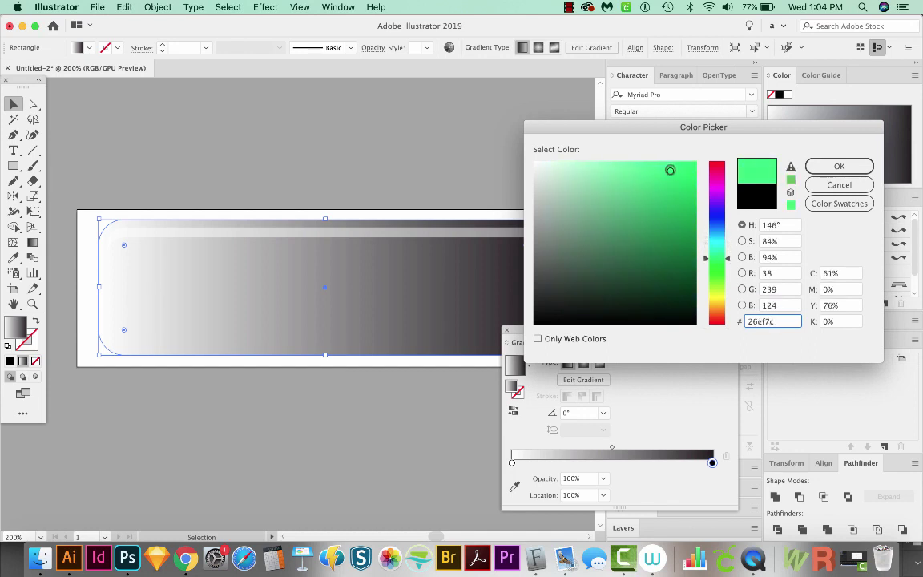
{"action": "left_click", "coordinate": [862, 165]}
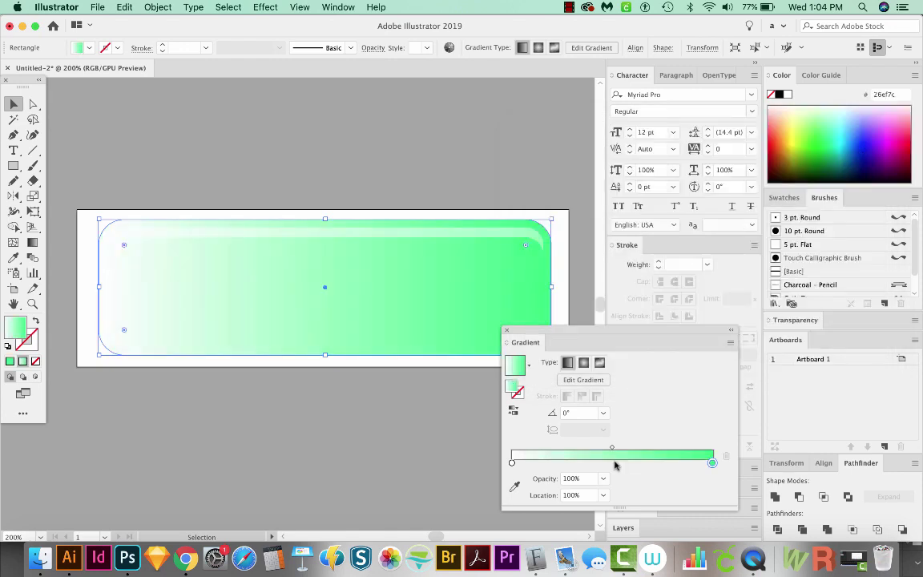
Change the gradient's white left stop to dark green 0f8428
{"action": "left_click", "coordinate": [512, 463]}
{"action": "double_click", "coordinate": [512, 462]}
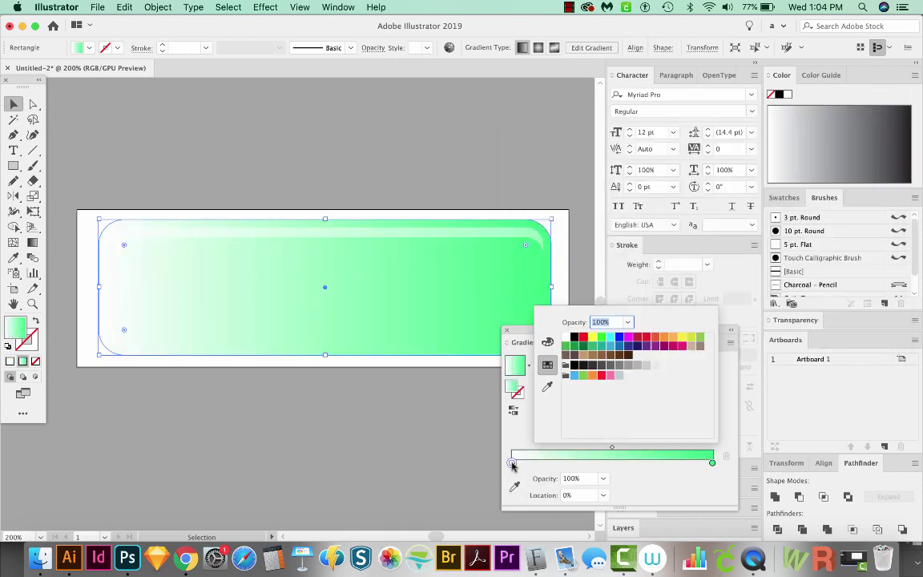
{"action": "double_click", "coordinate": [16, 324]}
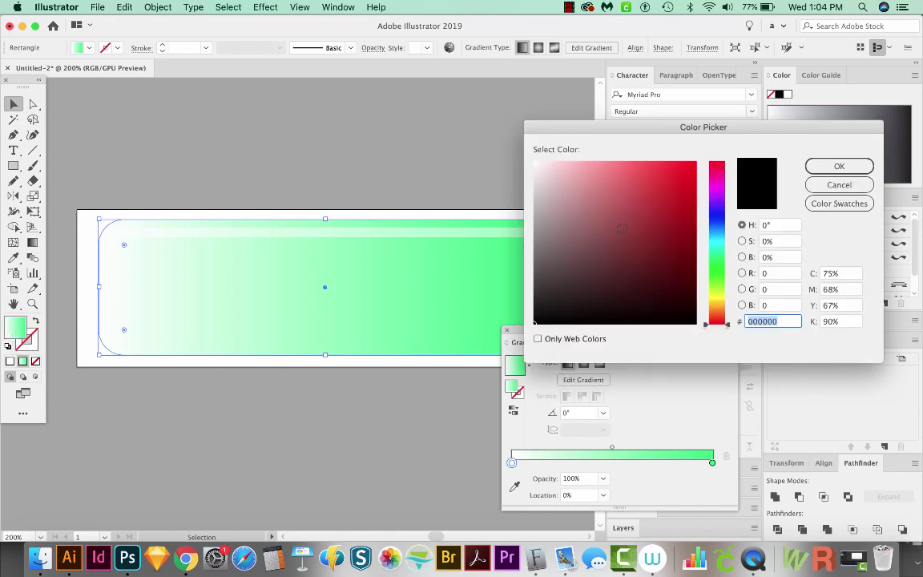
{"action": "left_click", "coordinate": [717, 264]}
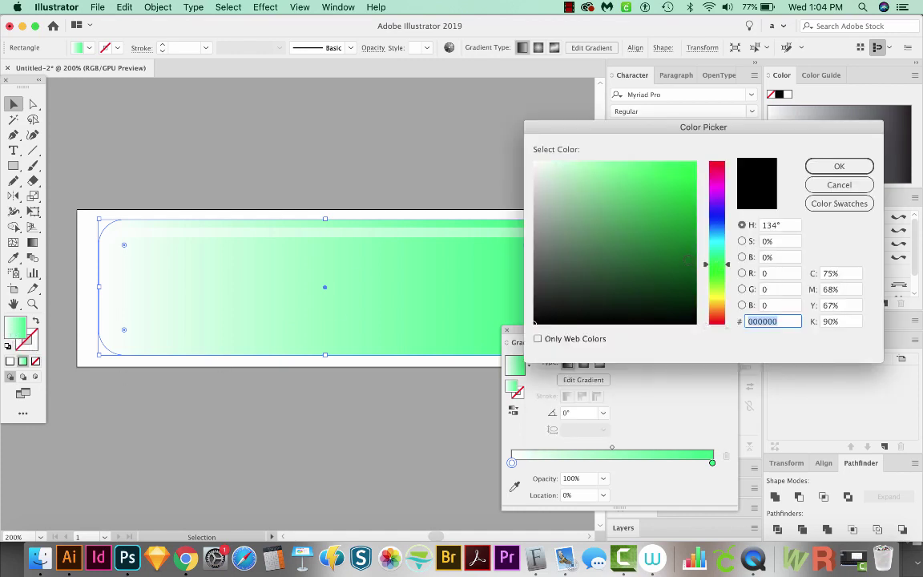
{"action": "mouse_move", "coordinate": [683, 250]}
{"action": "left_mouse_down"}
{"action": "mouse_move", "coordinate": [649, 234]}
{"action": "mouse_move", "coordinate": [679, 239]}
{"action": "left_mouse_up"}
{"action": "left_click", "coordinate": [840, 166]}
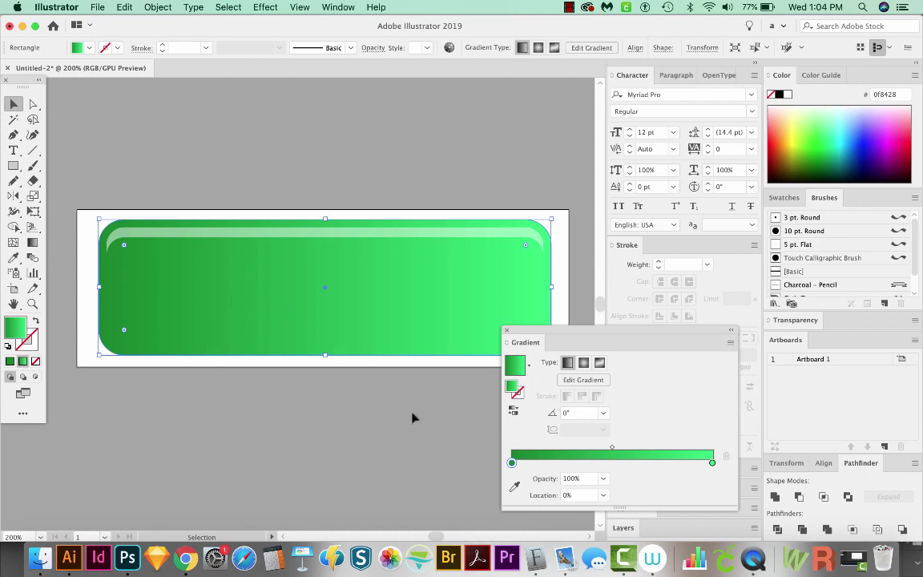
Set the gradient angle to 90°, bright green at top and dark green at bottom
{"action": "left_click", "coordinate": [587, 415]}
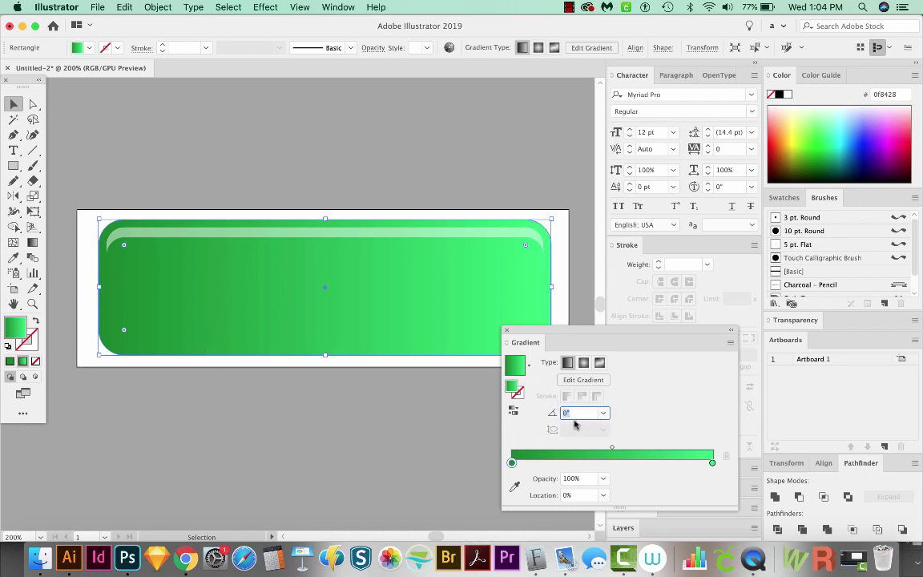
{"action": "left_click", "coordinate": [585, 334]}
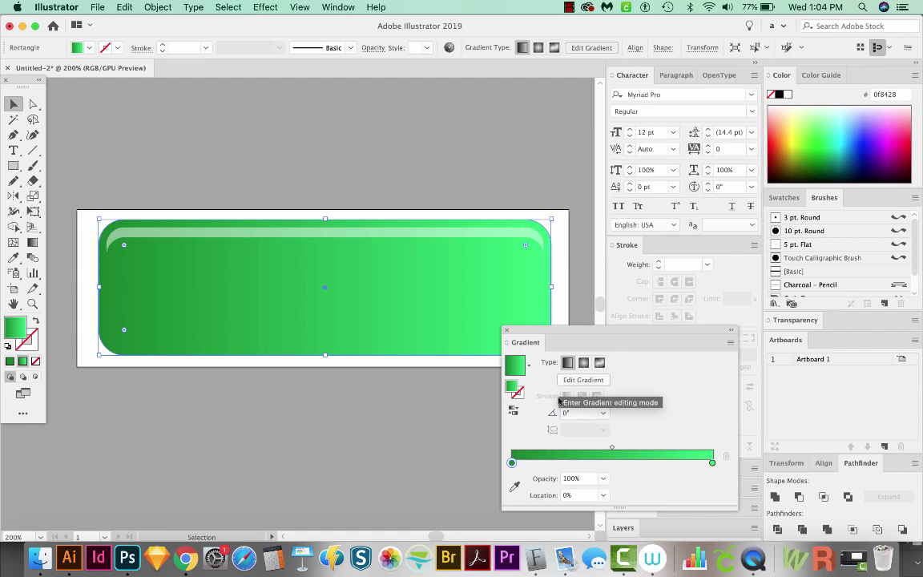
{"action": "left_click", "coordinate": [583, 416]}
{"action": "type", "text": "90"}
{"action": "key", "text": "Return"}
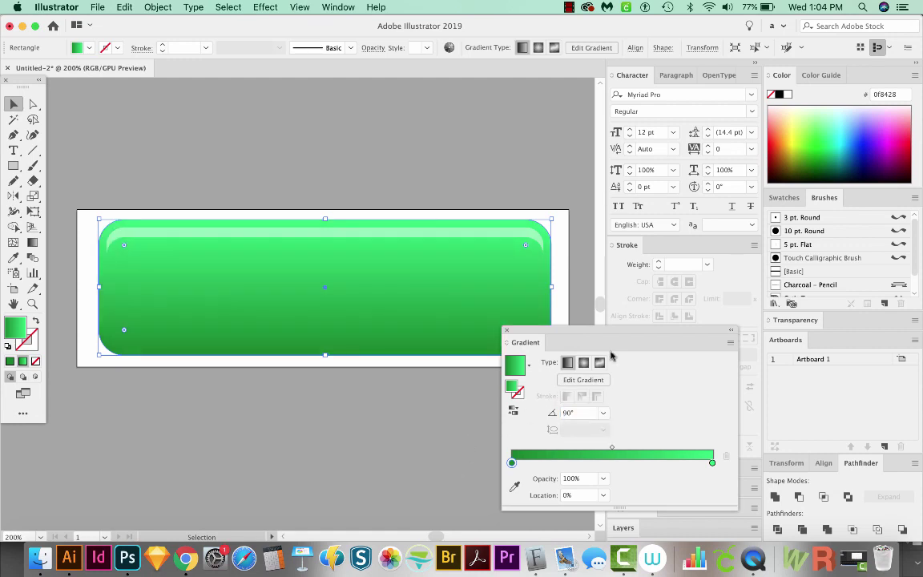
{"action": "left_click_drag", "start_coordinate": [599, 329], "coordinate": [755, 305]}
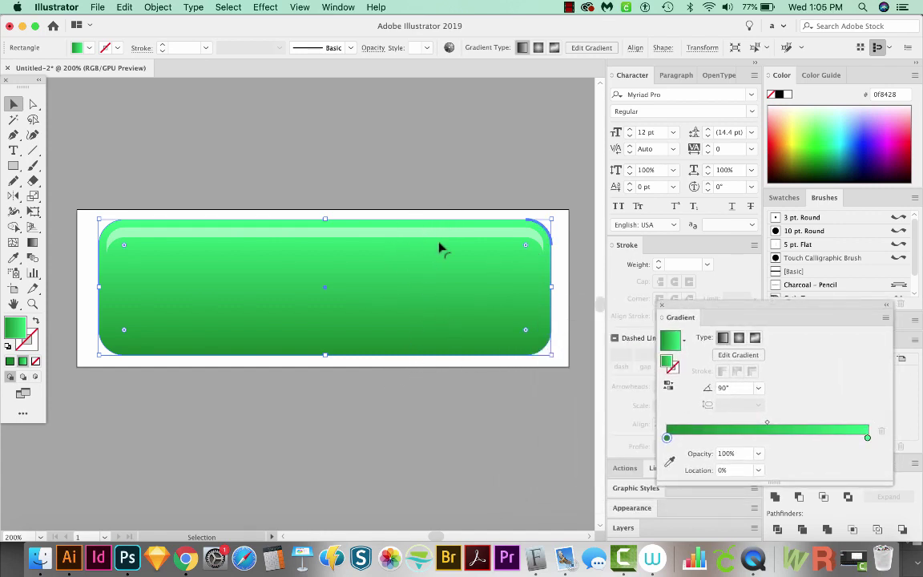
{"action": "left_click", "coordinate": [668, 388]}
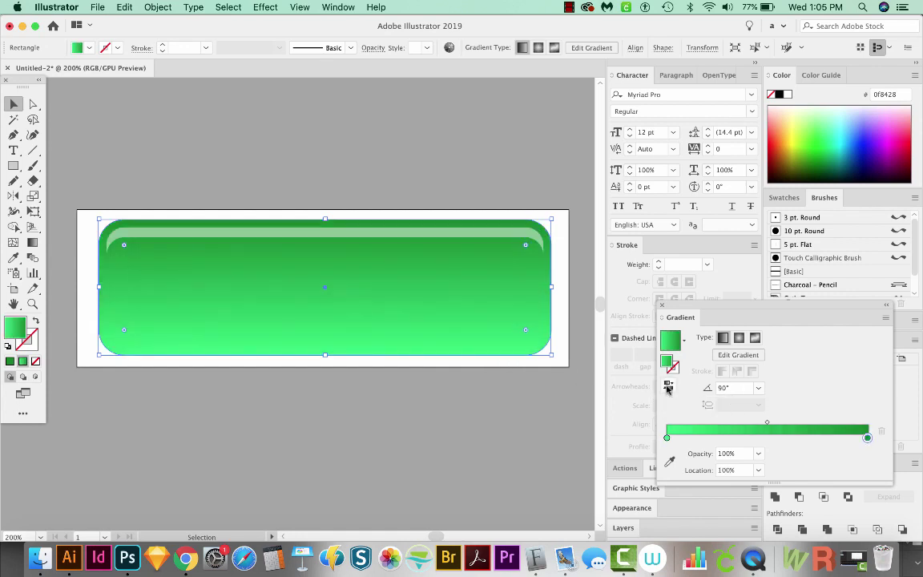
{"action": "left_click", "coordinate": [668, 389]}
Raise the glossy top highlight's opacity to 70%
{"action": "left_click", "coordinate": [286, 238]}
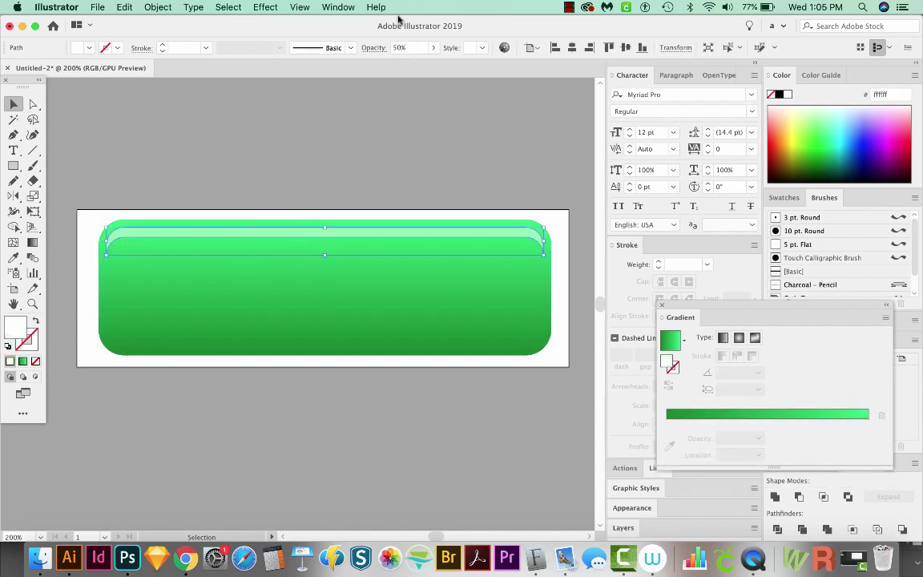
{"action": "left_click", "coordinate": [396, 48]}
{"action": "type", "text": "70"}
{"action": "key", "text": "Return"}
{"action": "left_click", "coordinate": [365, 159]}
{"action": "scroll", "coordinate": [358, 258], "scroll_direction": "down", "scroll_amount": 2}
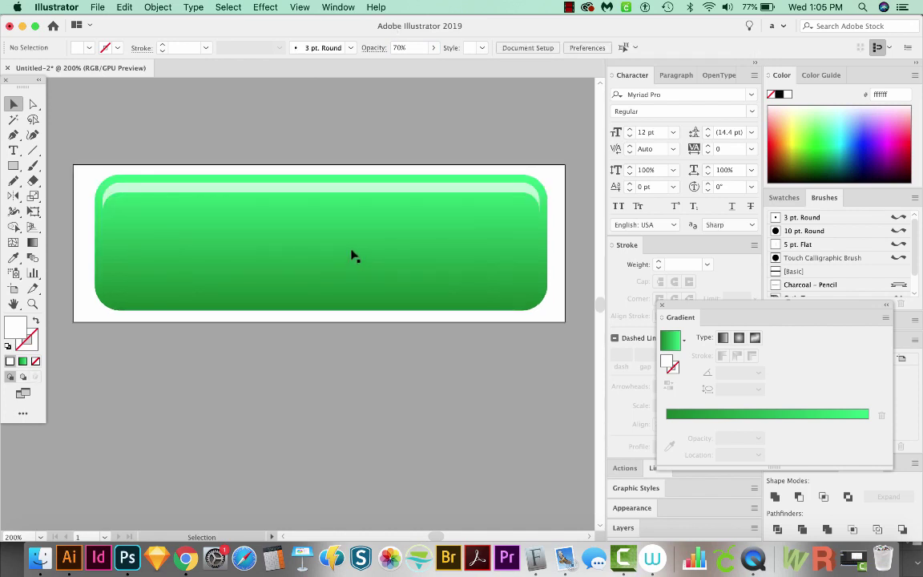
Move the rectangle's stroke below its fill, colour it green and set it to 6 pt
{"action": "left_click", "coordinate": [356, 254]}
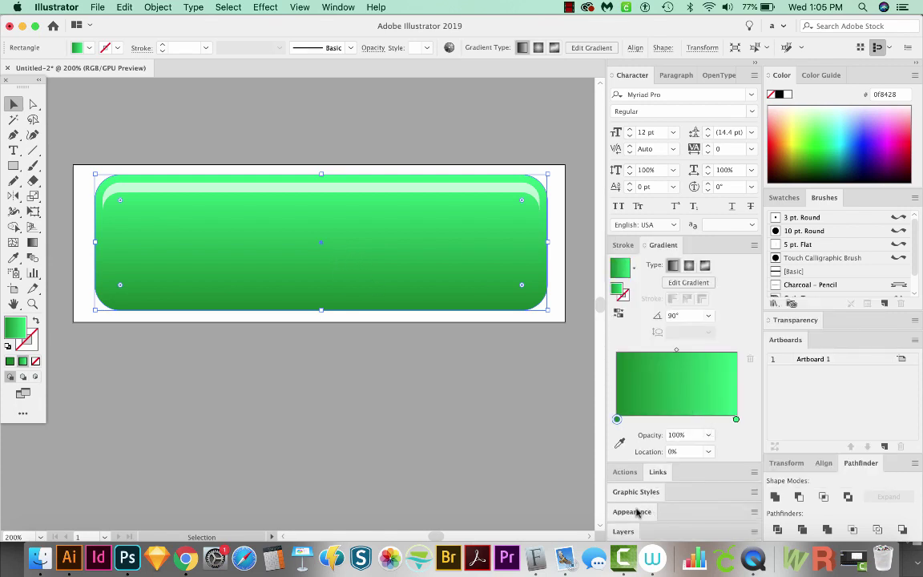
{"action": "left_click", "coordinate": [633, 512]}
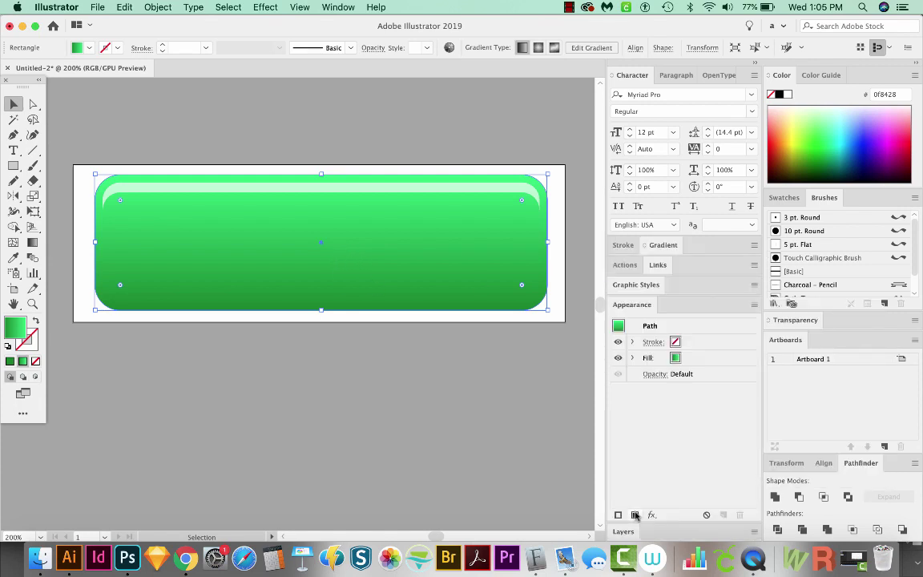
{"action": "left_click_drag", "start_coordinate": [704, 343], "coordinate": [701, 367]}
{"action": "left_click", "coordinate": [699, 361]}
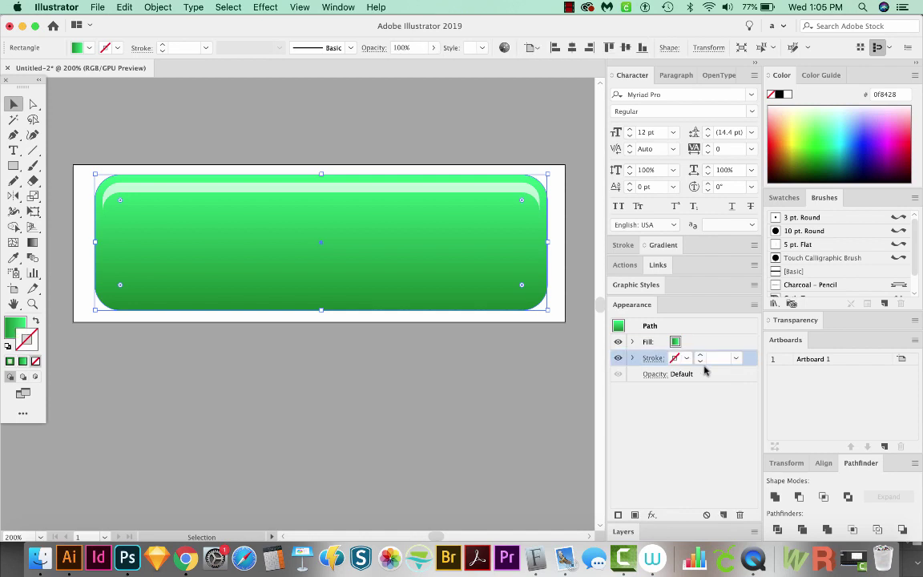
{"action": "left_click", "coordinate": [821, 152]}
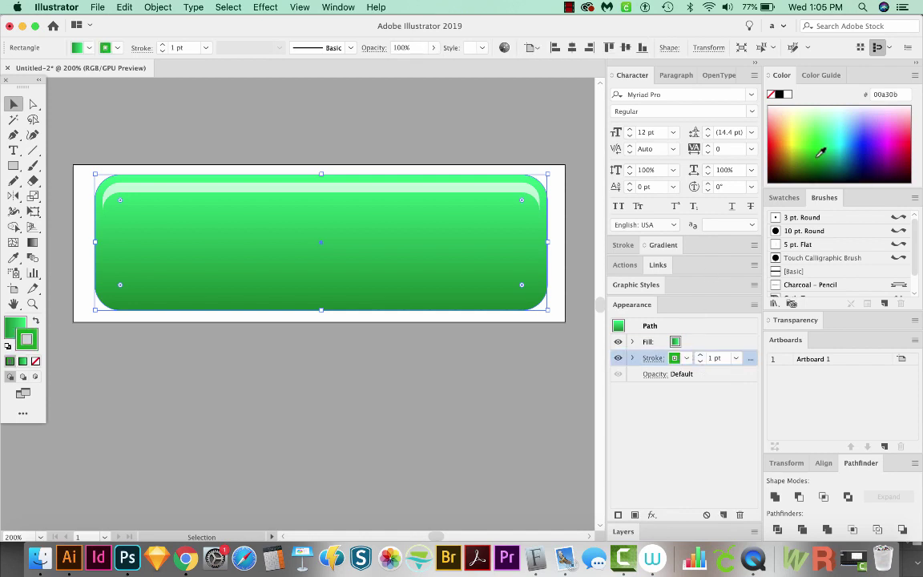
{"action": "key", "text": "z"}
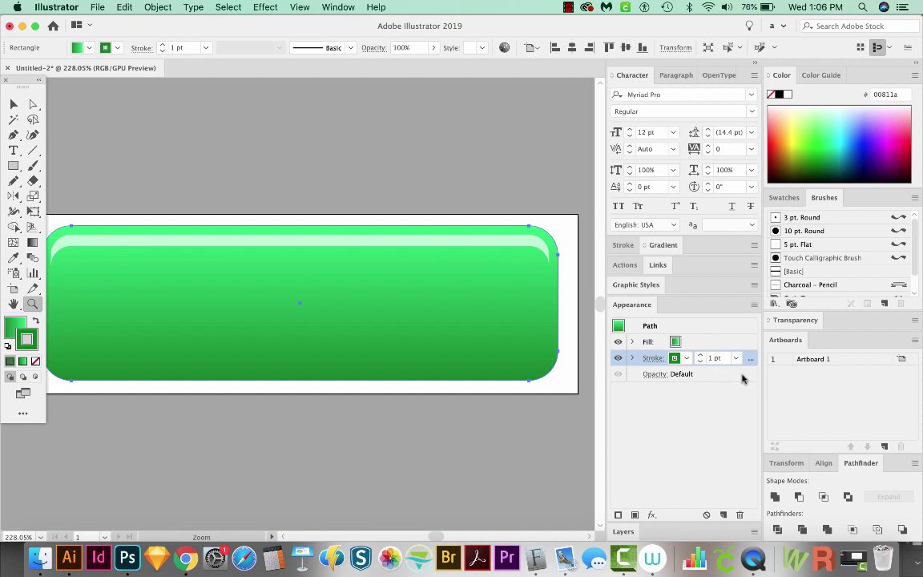
{"action": "left_click", "coordinate": [702, 357]}
{"action": "left_click", "coordinate": [701, 356]}
{"action": "left_click", "coordinate": [701, 357]}
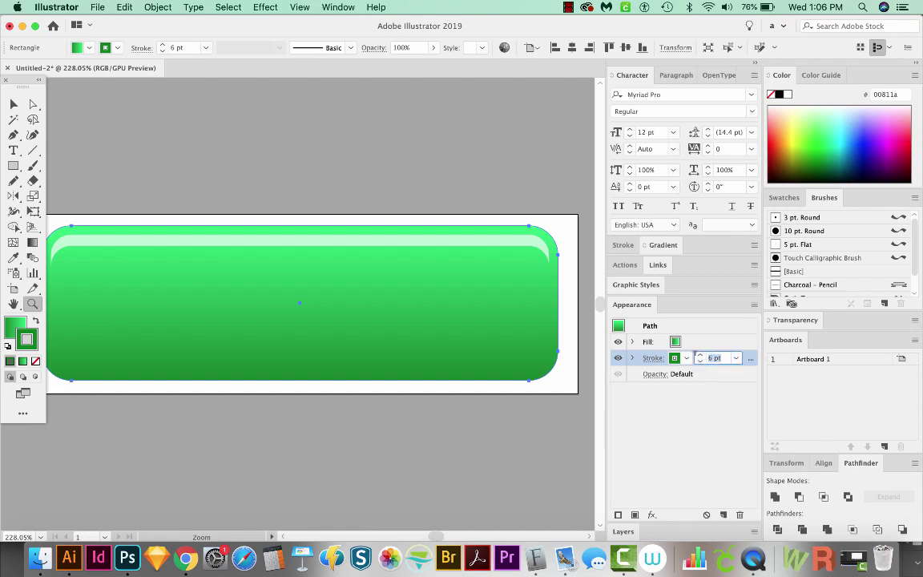
{"action": "left_click", "coordinate": [624, 245]}
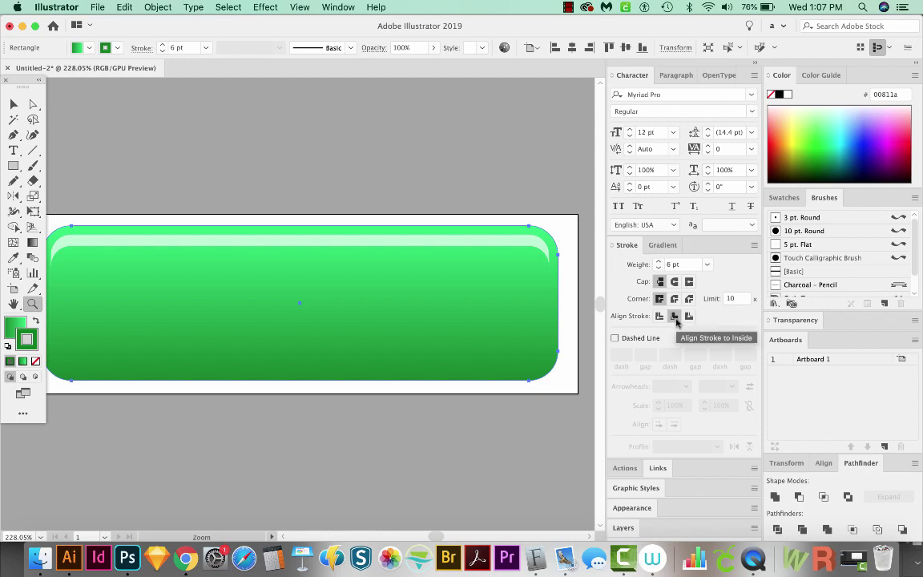
Align the outline to center, darken it to 084c13 and thicken it to 9 pt
{"action": "left_click", "coordinate": [660, 317]}
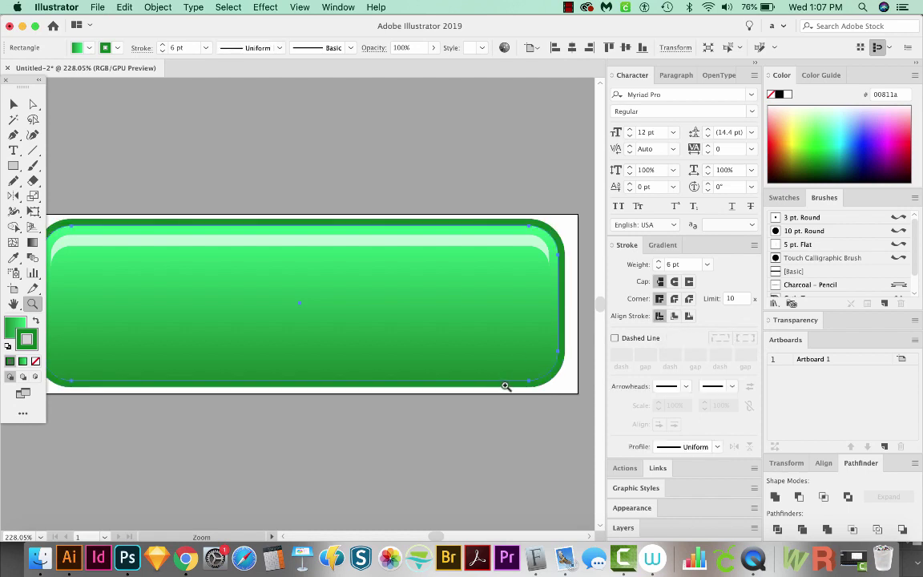
{"action": "double_click", "coordinate": [32, 345]}
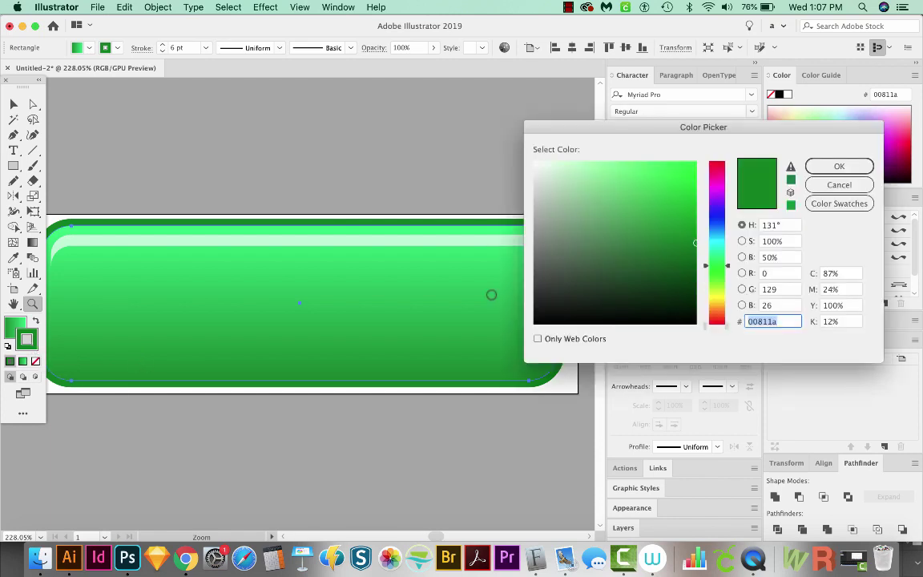
{"action": "left_click", "coordinate": [680, 273]}
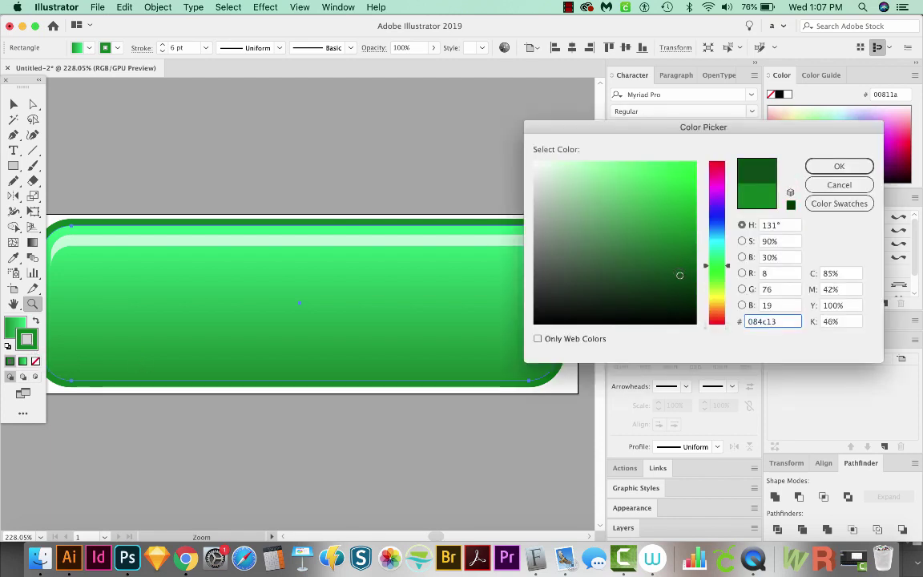
{"action": "left_click", "coordinate": [862, 165]}
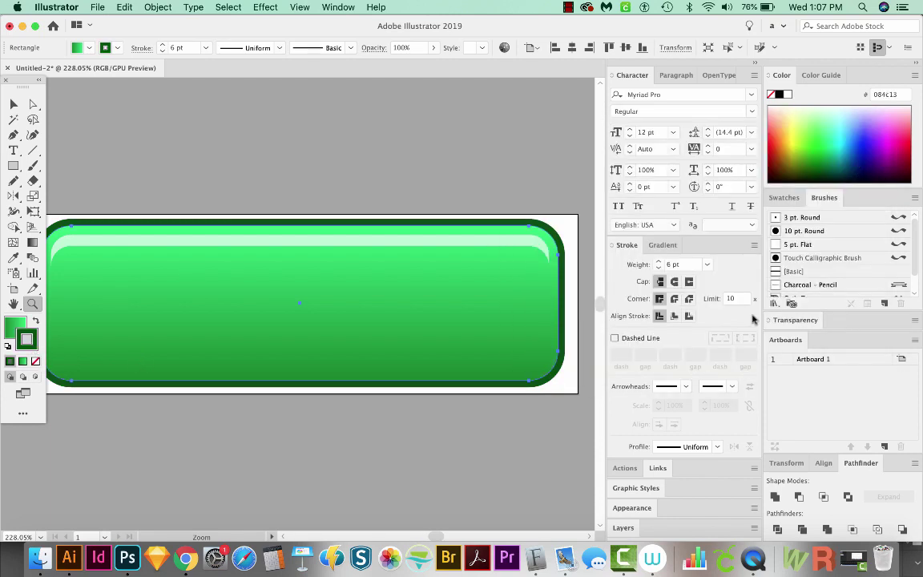
{"action": "left_click", "coordinate": [659, 262]}
{"action": "left_click", "coordinate": [659, 263]}
{"action": "left_click", "coordinate": [659, 262]}
Select all the button artwork, scale it slightly smaller, and zoom back to 200%
{"action": "key", "text": "v"}
{"action": "key", "text": "super+a"}
{"action": "scroll", "coordinate": [514, 330], "scroll_direction": "down", "scroll_amount": 2}
{"action": "scroll", "coordinate": [514, 331], "scroll_direction": "right", "scroll_amount": 3}
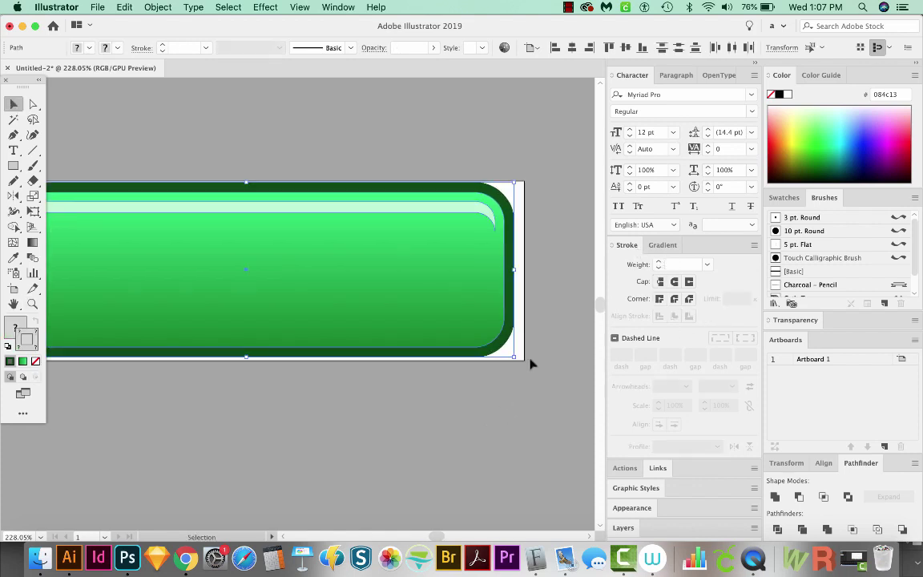
{"action": "left_click_drag", "start_coordinate": [513, 360], "coordinate": [473, 341]}
{"action": "scroll", "coordinate": [419, 288], "scroll_direction": "left", "scroll_amount": 3}
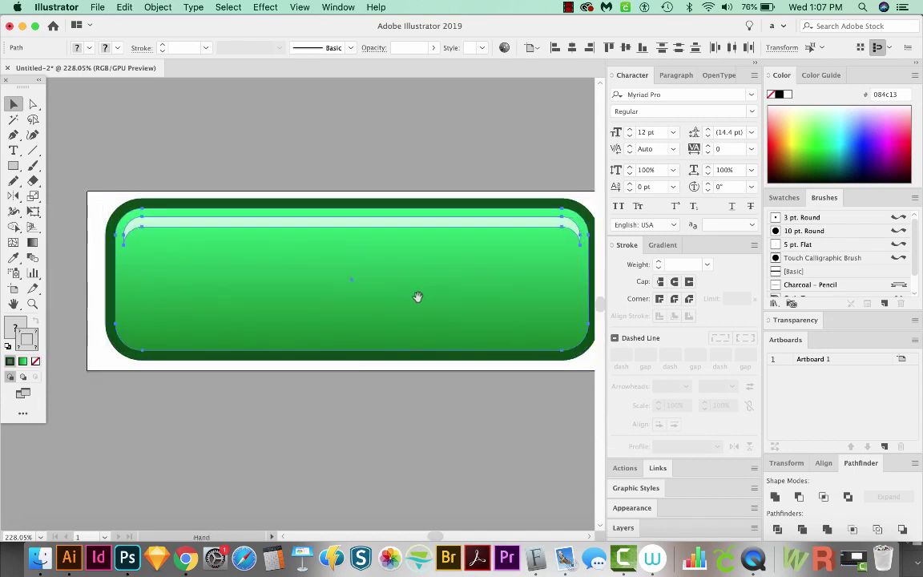
{"action": "scroll", "coordinate": [405, 296], "scroll_direction": "down", "scroll_amount": 2}
{"action": "scroll", "coordinate": [405, 296], "scroll_direction": "right", "scroll_amount": 2}
{"action": "left_click_drag", "start_coordinate": [392, 291], "coordinate": [401, 293]}
{"action": "key", "text": "super+minus"}
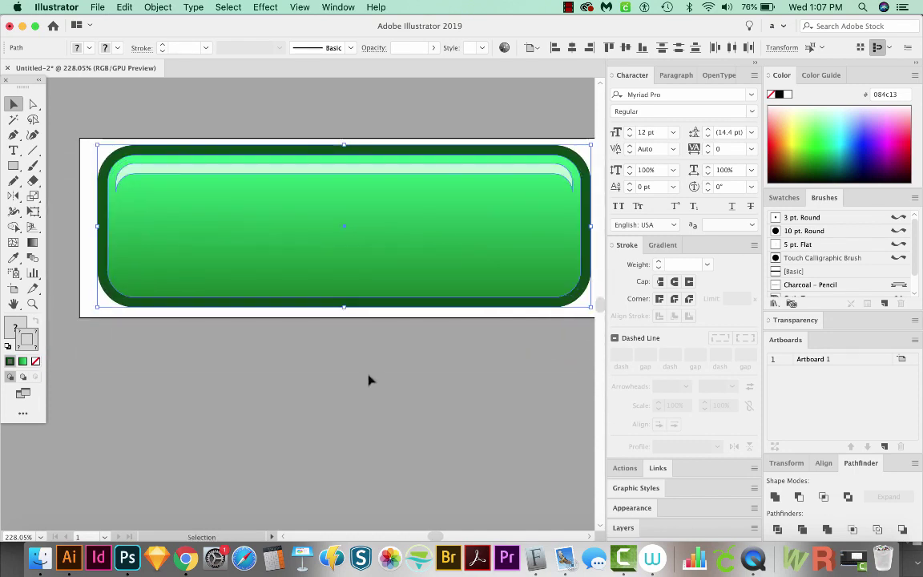
{"action": "left_click", "coordinate": [369, 376]}
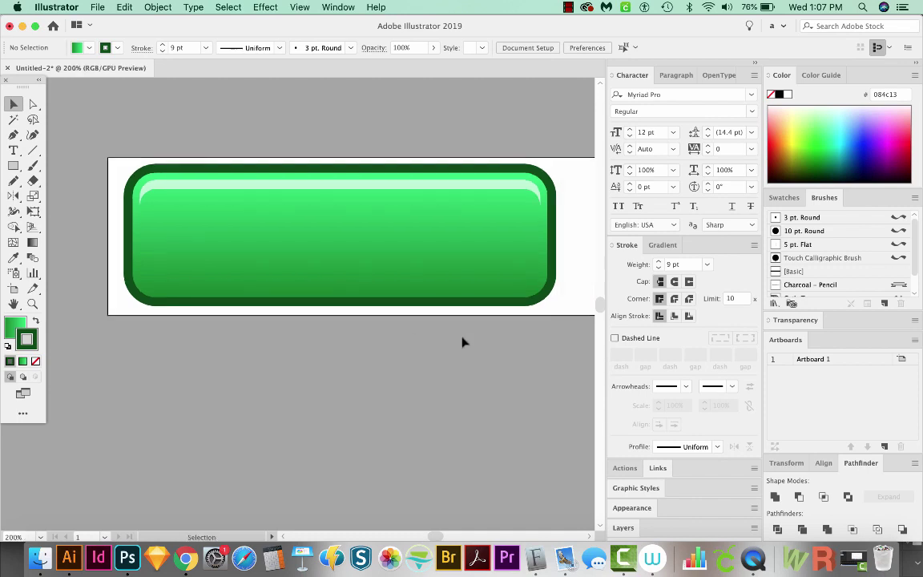
{"action": "scroll", "coordinate": [317, 405], "scroll_direction": "up", "scroll_amount": 1}
{"action": "scroll", "coordinate": [317, 405], "scroll_direction": "left", "scroll_amount": 1}
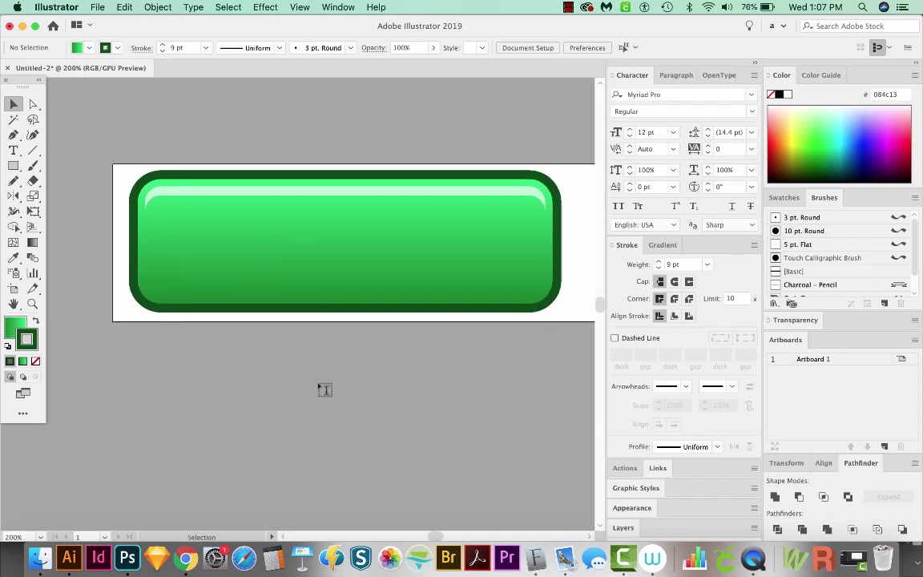
Type 'Learn more' below the button and set it in Montserrat Bold
{"action": "left_click", "coordinate": [14, 151]}
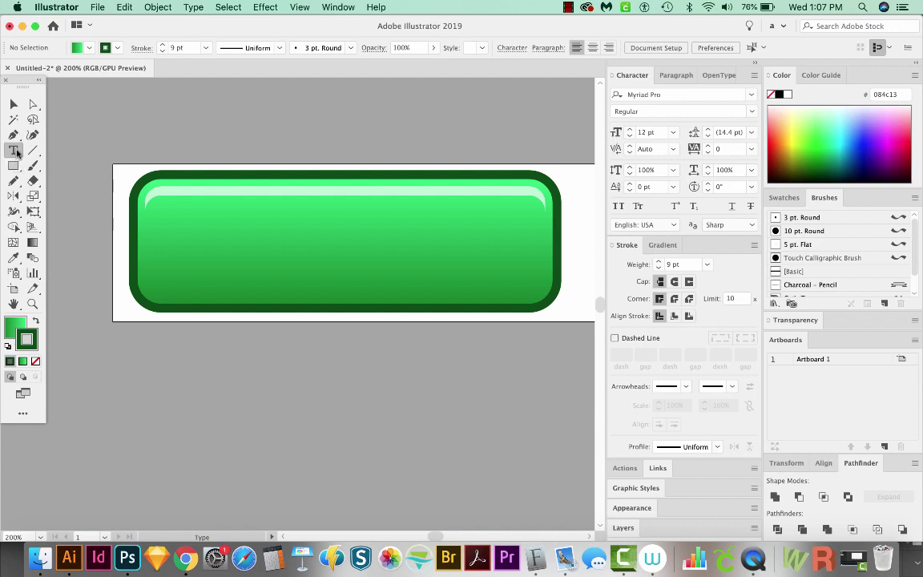
{"action": "left_click", "coordinate": [233, 374]}
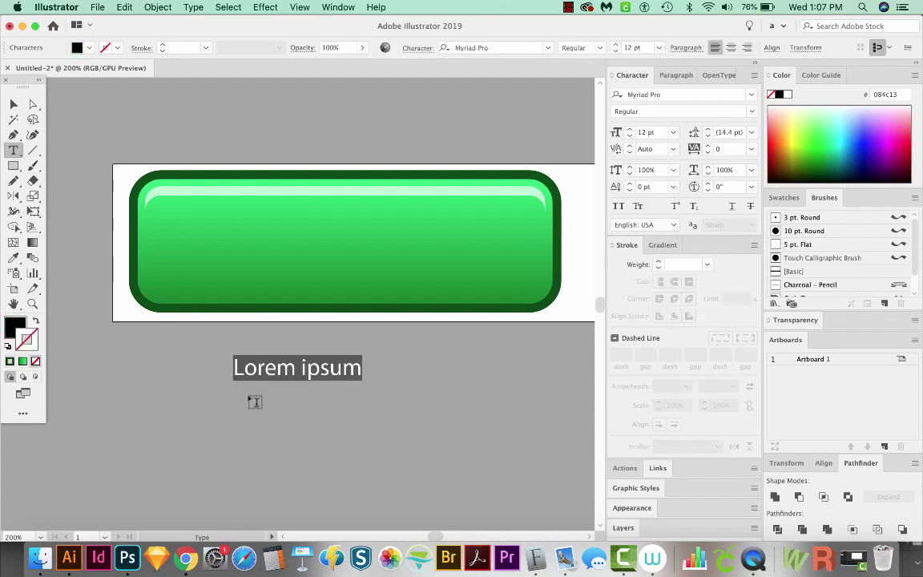
{"action": "type", "text": "Learn more"}
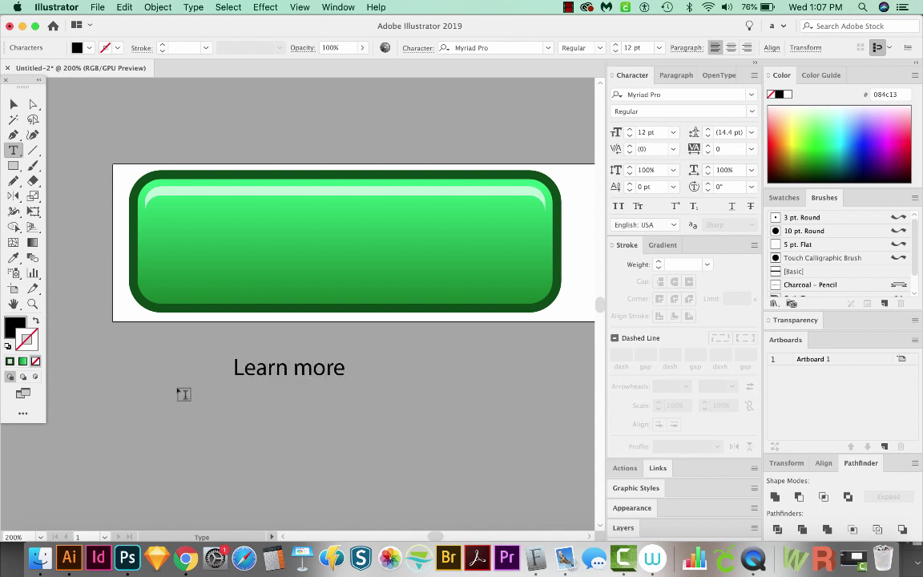
{"action": "left_click", "coordinate": [13, 105]}
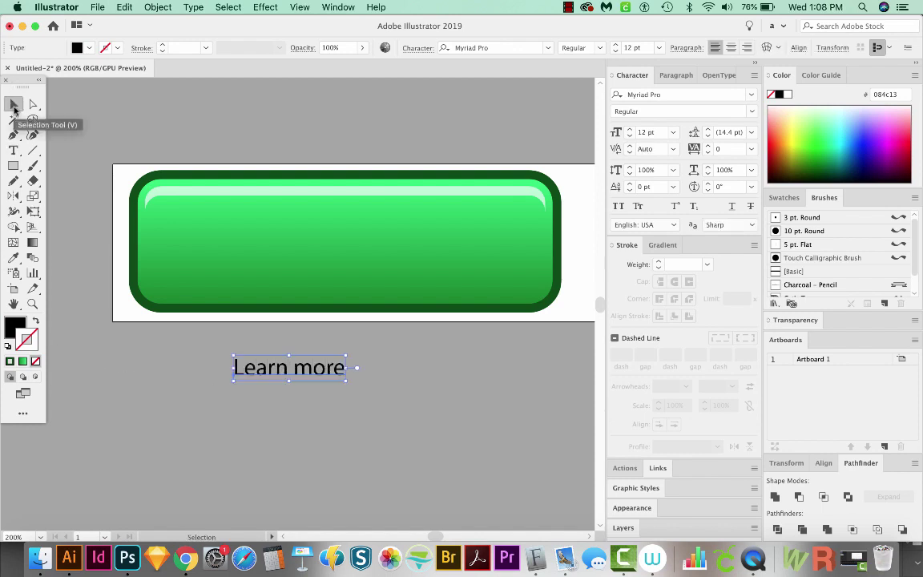
{"action": "left_click", "coordinate": [495, 48]}
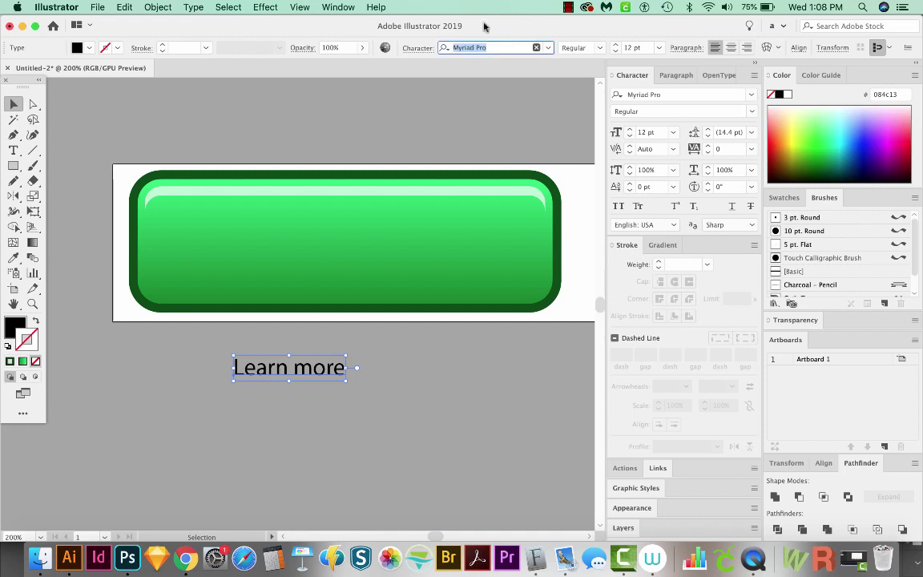
{"action": "type", "text": "montserra"}
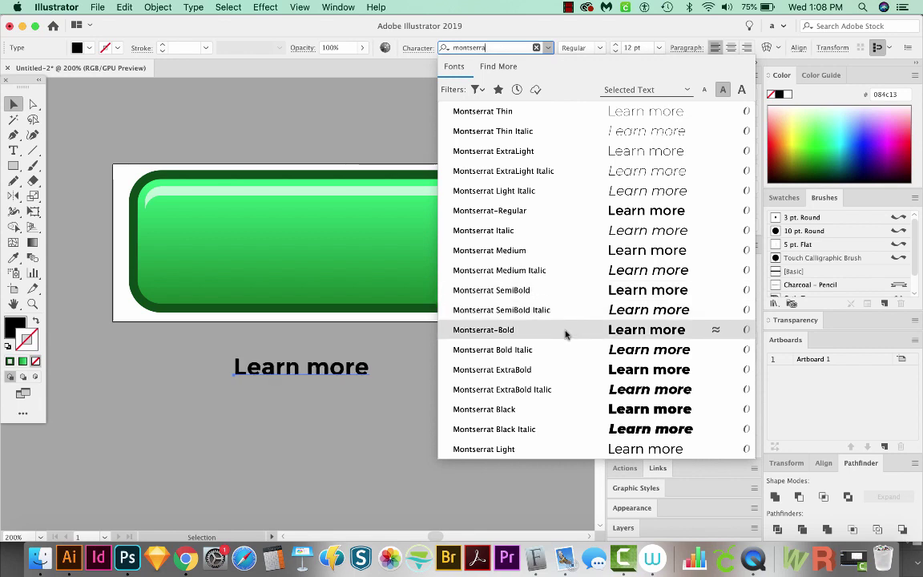
{"action": "left_click", "coordinate": [503, 338]}
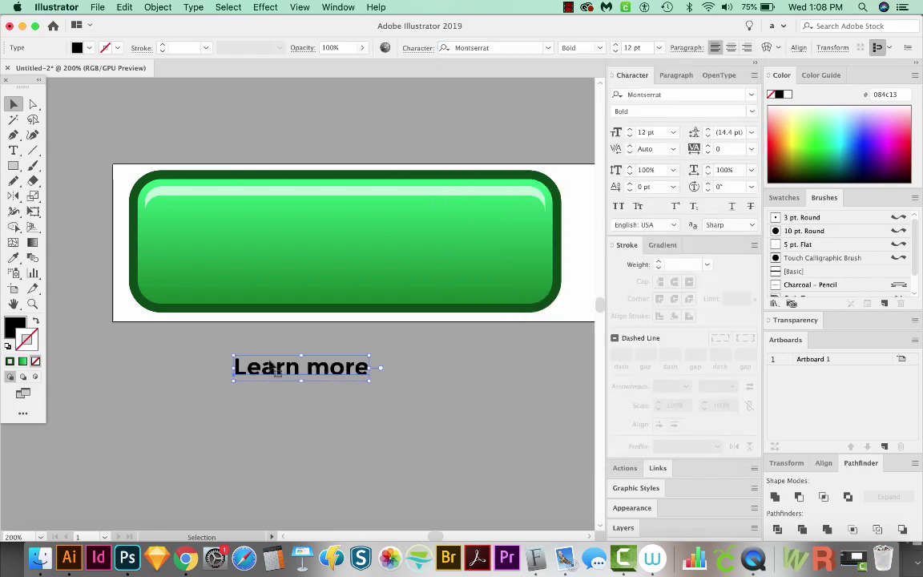
Move 'Learn more' onto the button, enlarge it to about 30.55 pt, and make it white
{"action": "left_click_drag", "start_coordinate": [265, 378], "coordinate": [206, 273]}
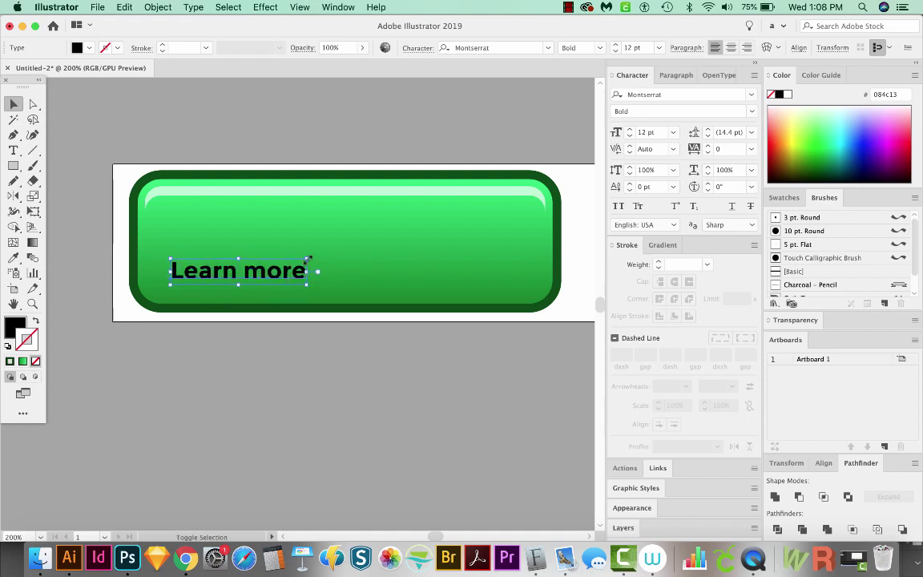
{"action": "left_click_drag", "start_coordinate": [308, 259], "coordinate": [519, 204]}
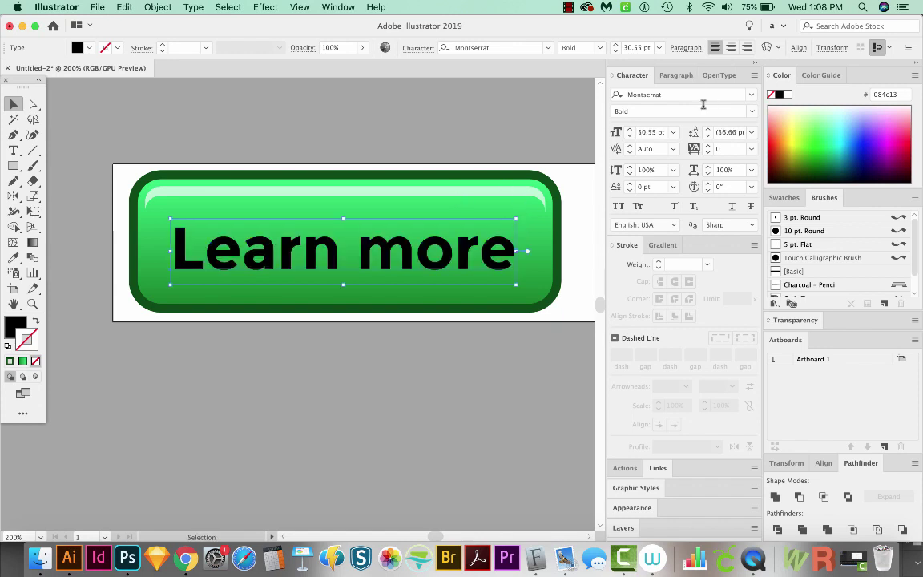
{"action": "left_click", "coordinate": [14, 326]}
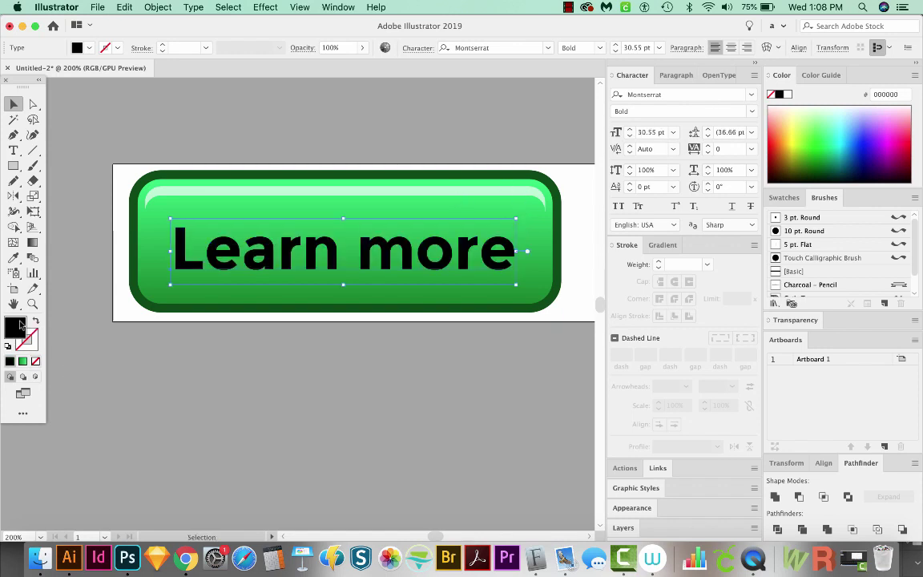
{"action": "left_click", "coordinate": [788, 96]}
{"action": "key", "text": "super+1"}
{"action": "left_click", "coordinate": [463, 367]}
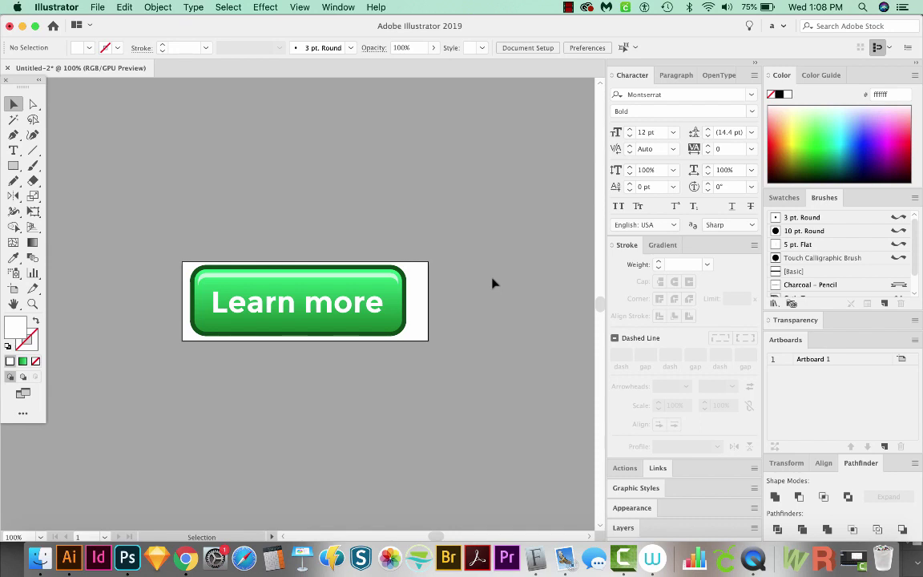
Pull the artboard's left and right edges in to fit the button at 231 x 80 px
{"action": "key", "text": "shift+o"}
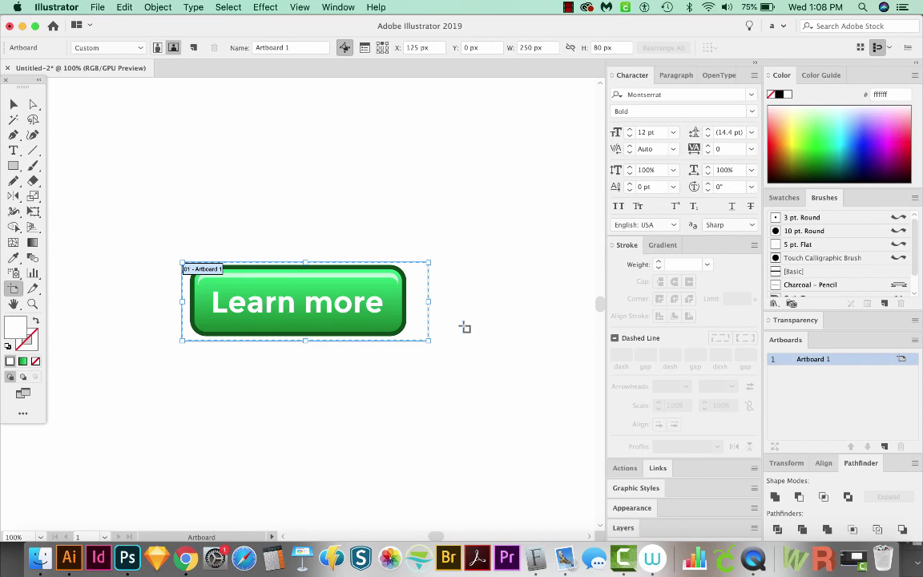
{"action": "left_click_drag", "start_coordinate": [429, 302], "coordinate": [414, 303]}
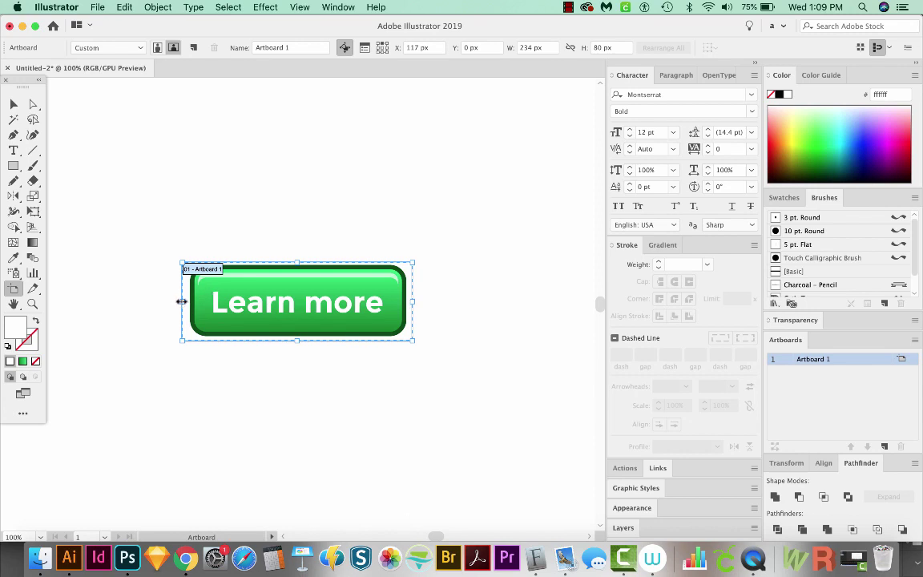
{"action": "left_click_drag", "start_coordinate": [183, 301], "coordinate": [186, 301]}
{"action": "key", "text": "v"}
{"action": "key", "text": "shift+F7"}
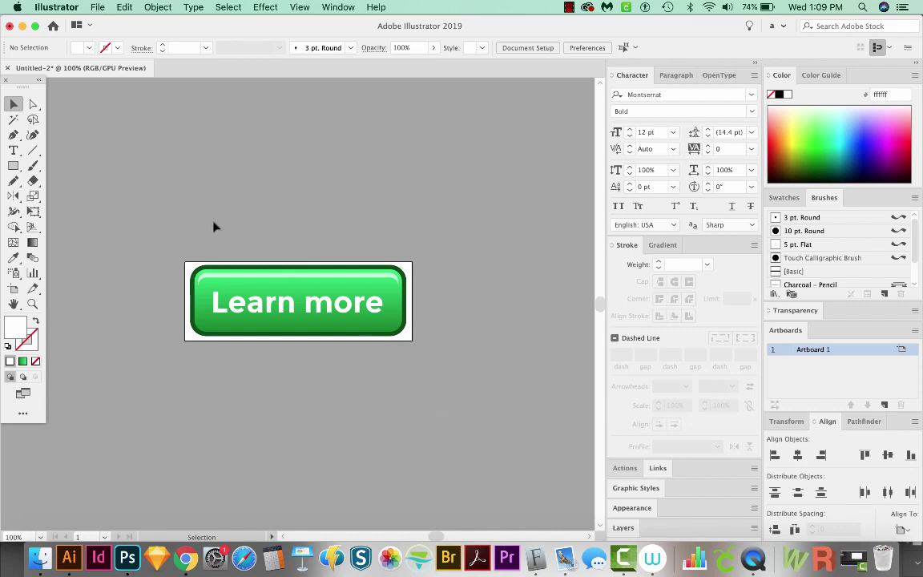
Export the artboard as a PNG at Screen 72 ppi with a transparent background
{"action": "left_click", "coordinate": [93, 8]}
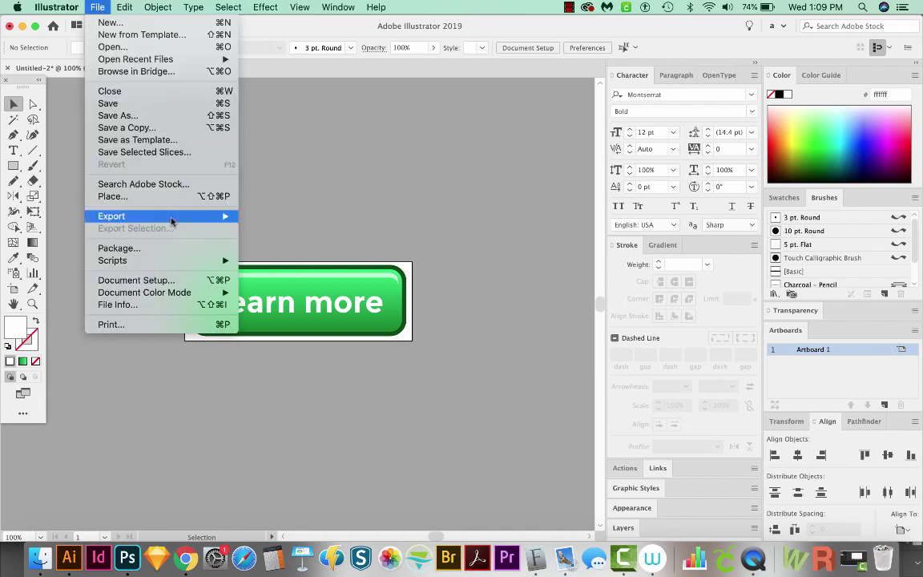
{"action": "mouse_move", "coordinate": [173, 217]}
{"action": "left_click", "coordinate": [319, 229]}
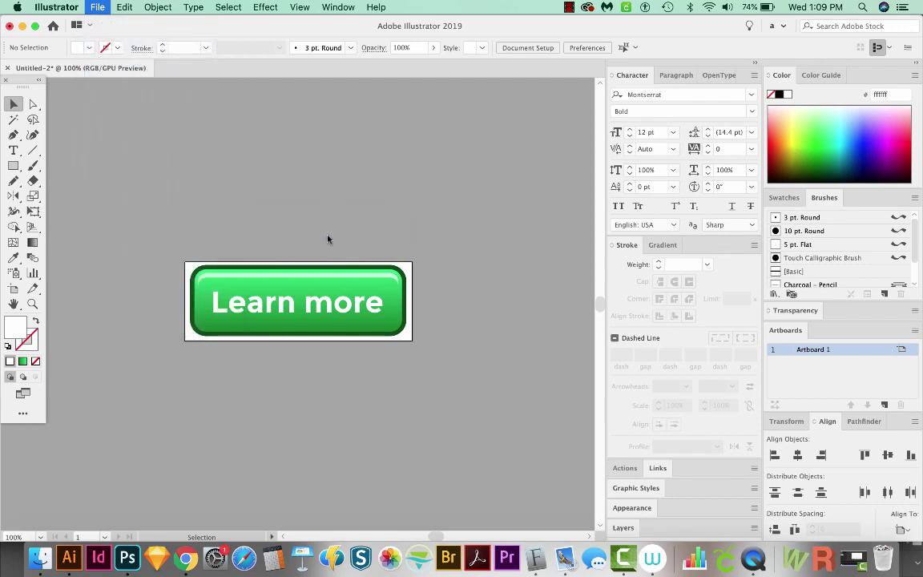
{"action": "left_click", "coordinate": [422, 476]}
{"action": "left_click", "coordinate": [422, 476]}
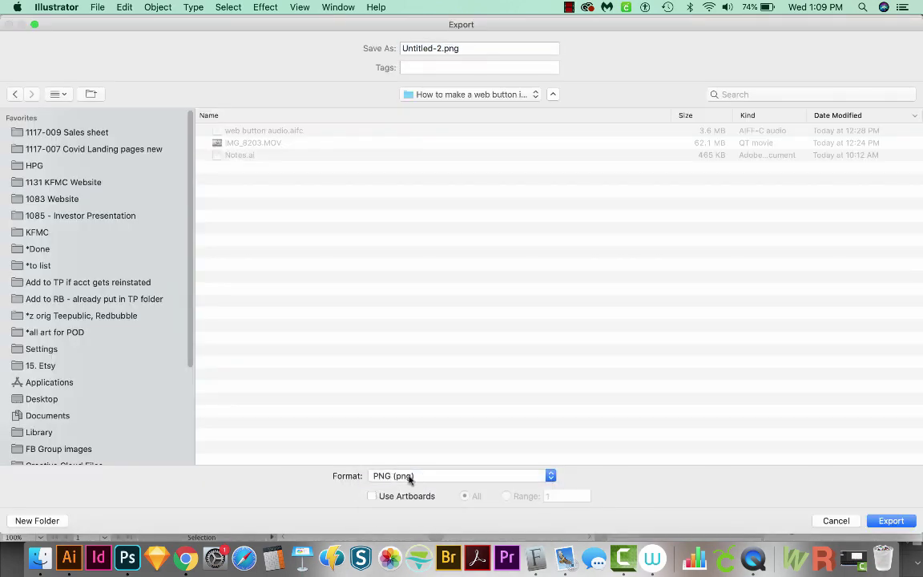
{"action": "left_click", "coordinate": [372, 496]}
{"action": "left_click", "coordinate": [891, 521]}
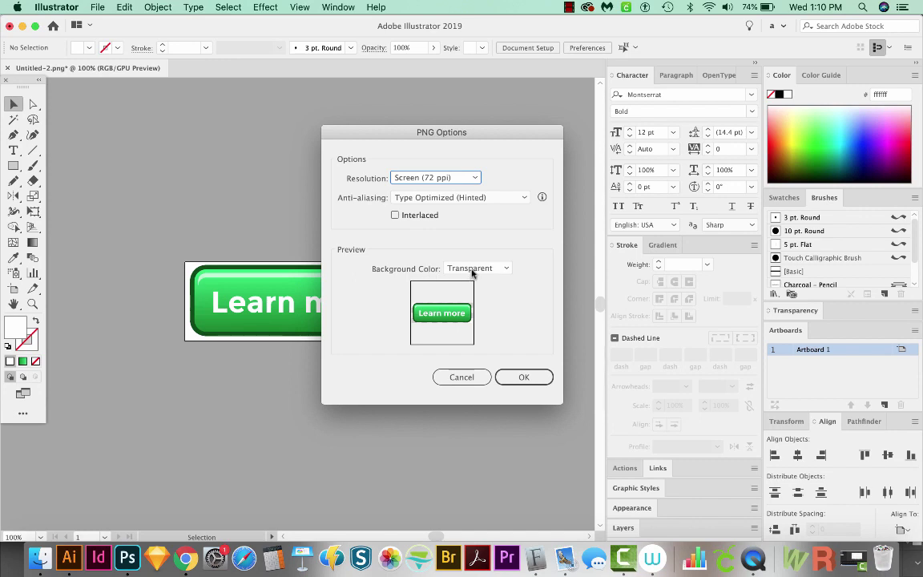
{"action": "left_click", "coordinate": [529, 380]}
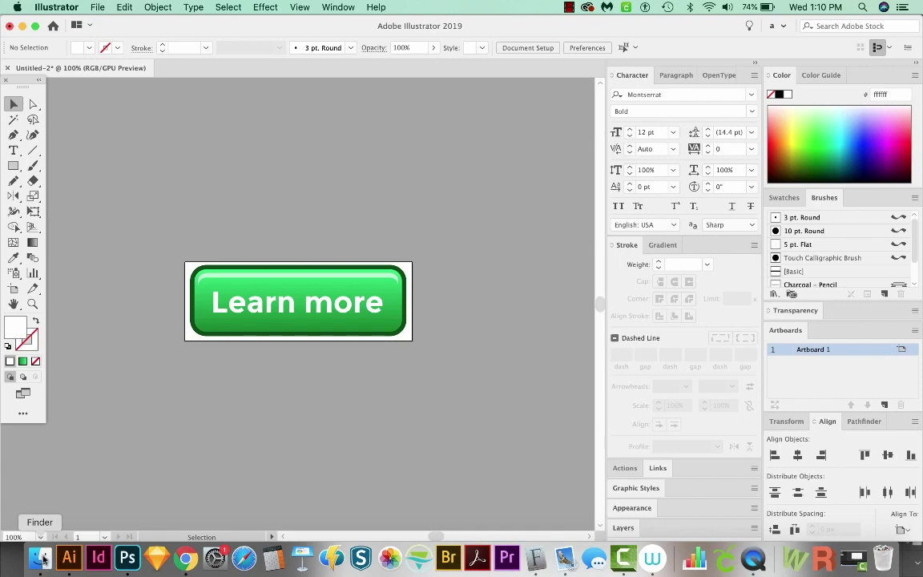
Quick Look the exported Untitled-2-01.png in Finder, then close the preview
{"action": "left_click", "coordinate": [40, 559]}
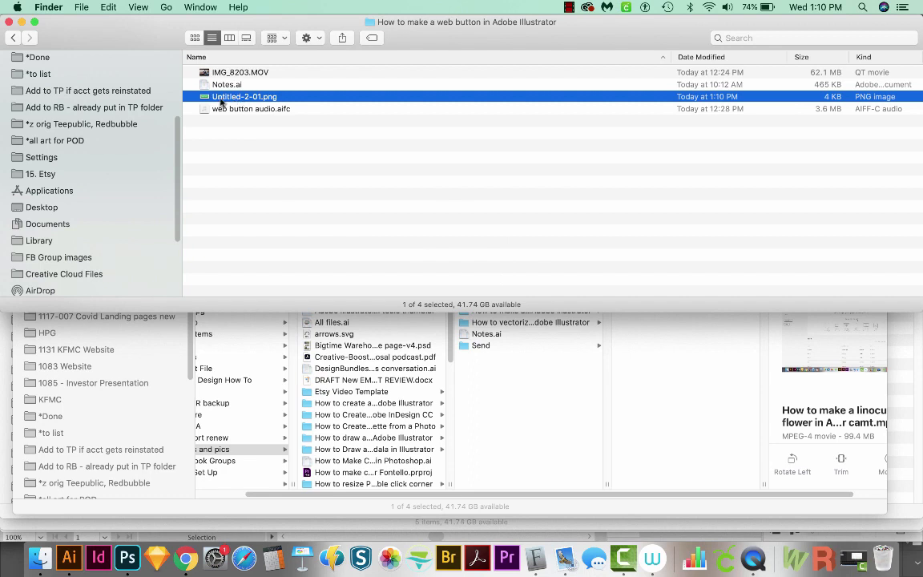
{"action": "key", "text": "space"}
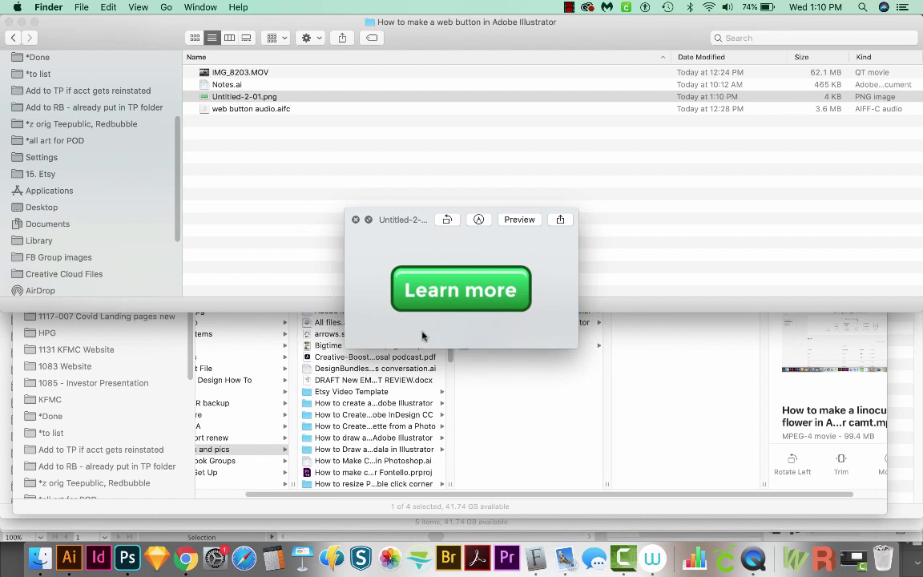
{"action": "left_click_drag", "start_coordinate": [344, 253], "coordinate": [344, 289]}
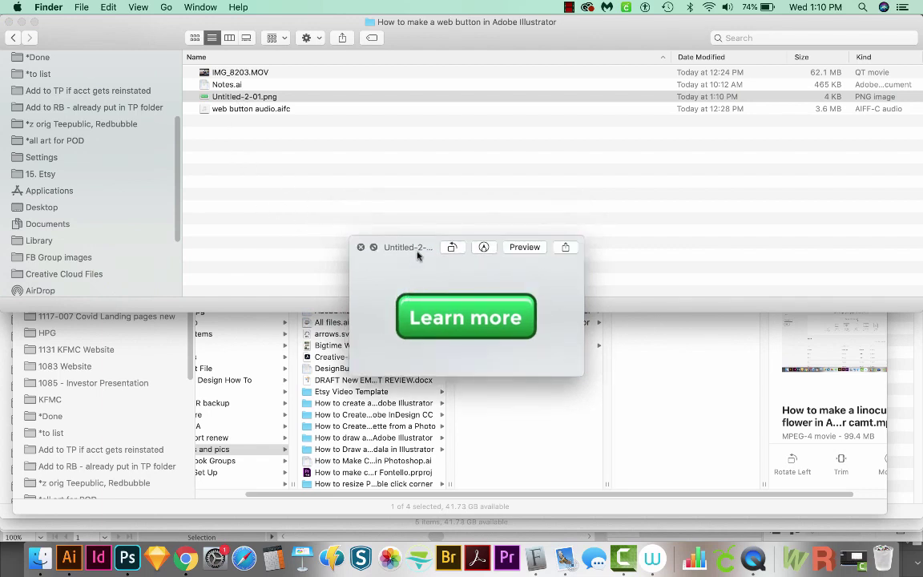
{"action": "left_click_drag", "start_coordinate": [365, 244], "coordinate": [382, 215]}
{"action": "key", "text": "space"}
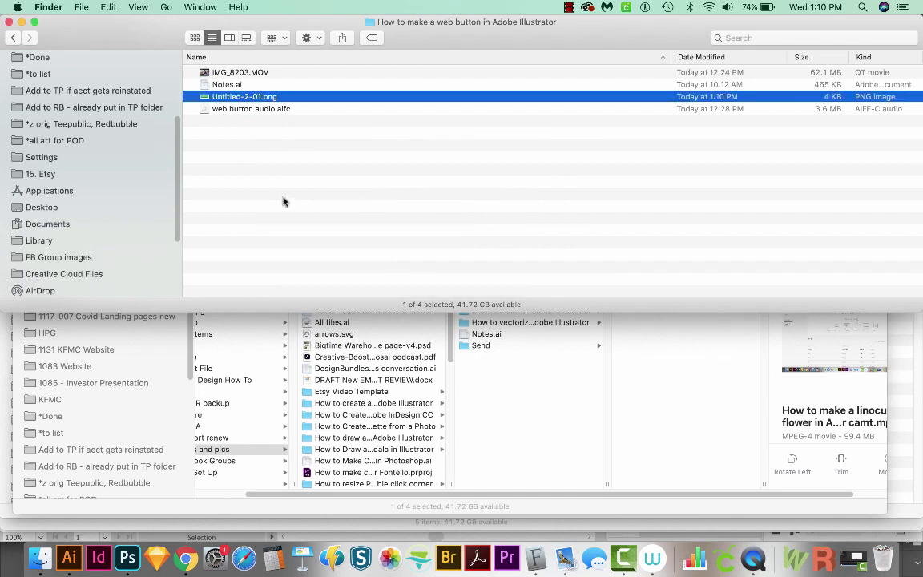
Reopen the Quick Look preview of Untitled-2-01.png to check the transparent green button
{"action": "key", "text": "space"}
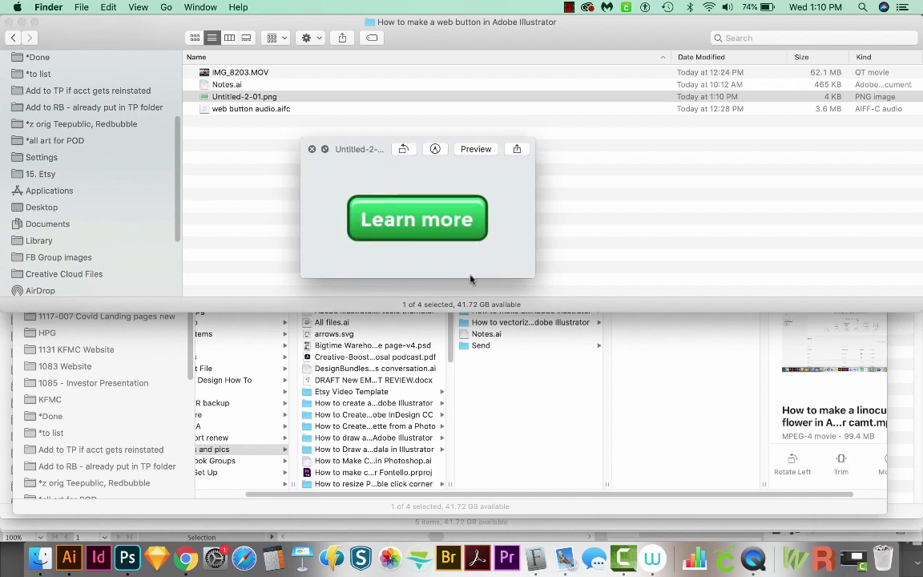